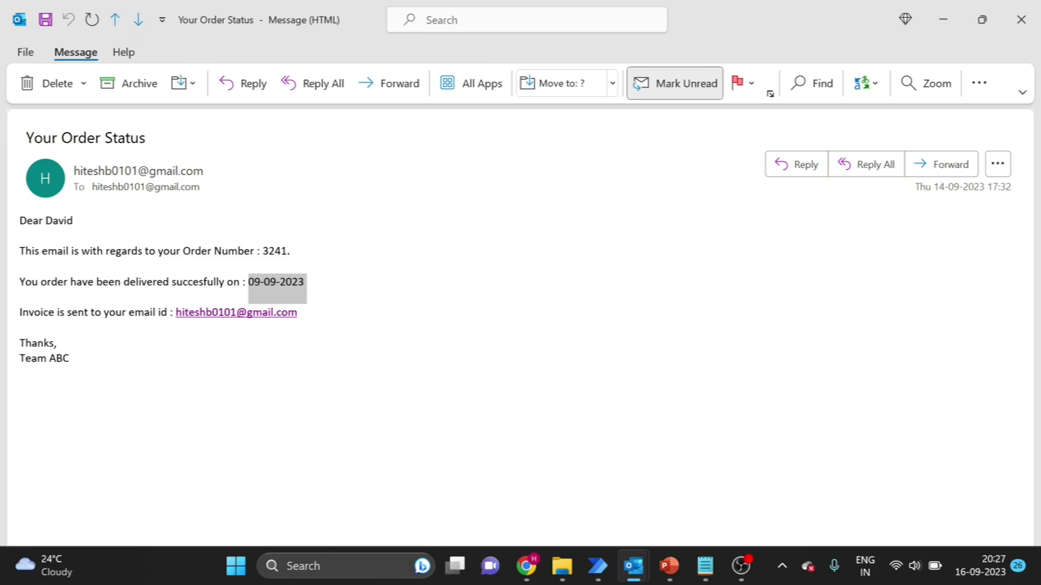
- Switch to the Get_Data_fromEmail flow in Power Automate and add a Set variable action
{"action": "left_click", "coordinate": [273, 292]}
{"action": "mouse_move", "coordinate": [598, 566]}
{"action": "left_click", "coordinate": [665, 479]}
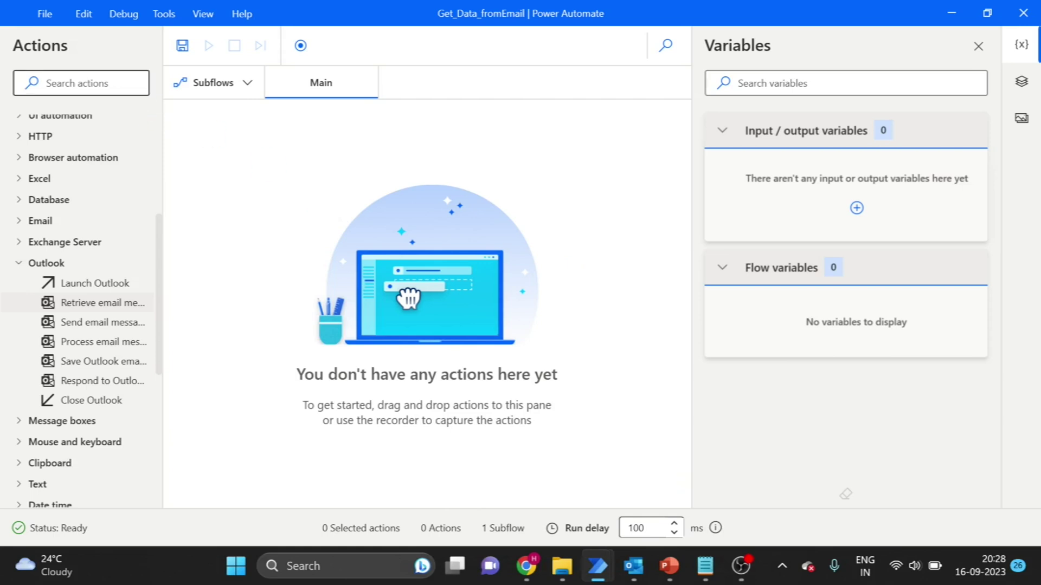
{"action": "left_click", "coordinate": [81, 83]}
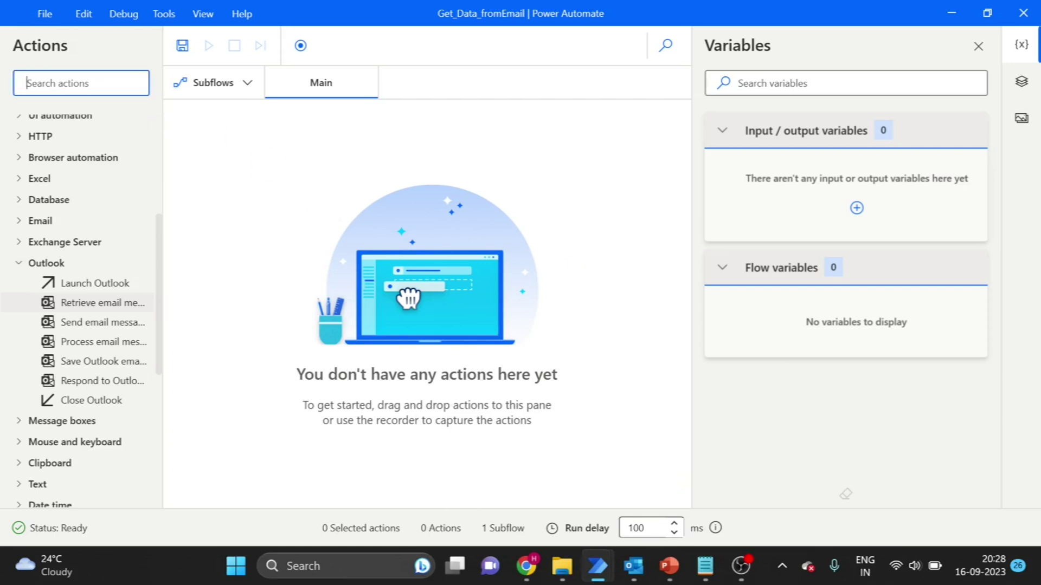
{"action": "type", "text": "Set"}
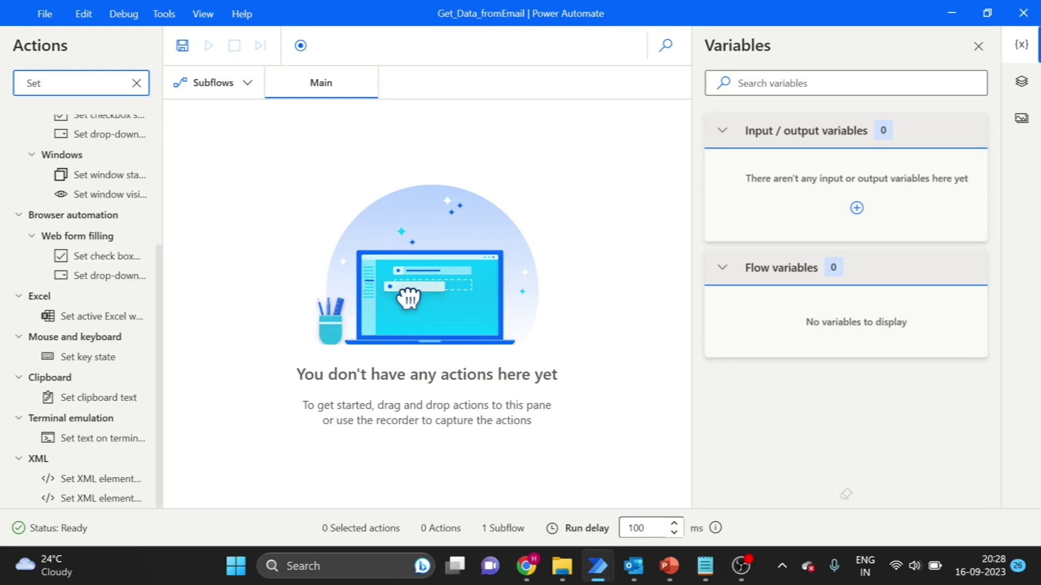
{"action": "left_click_drag", "start_coordinate": [158, 291], "coordinate": [162, 111]}
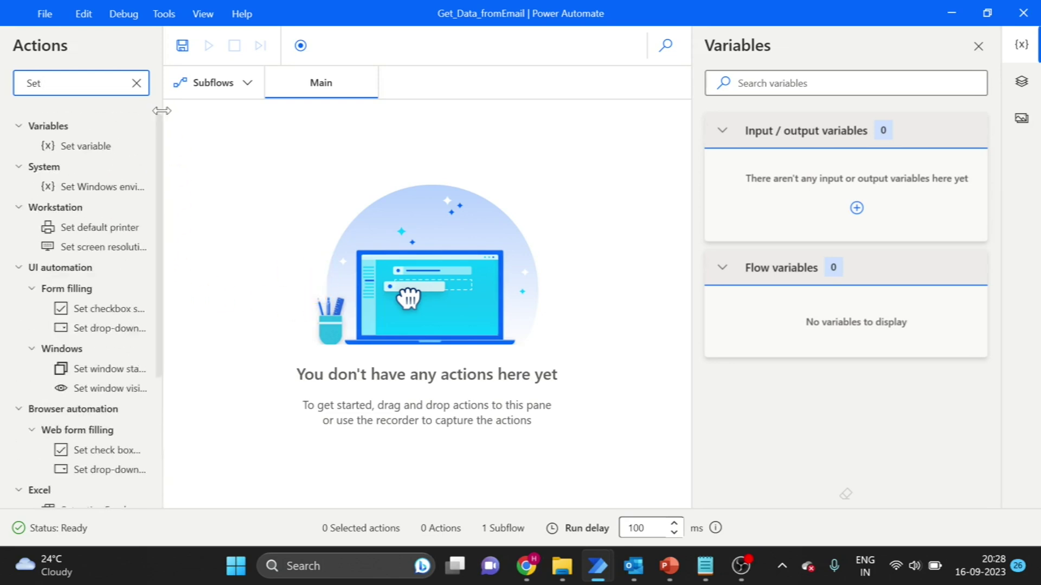
{"action": "left_click_drag", "start_coordinate": [86, 145], "coordinate": [288, 128]}
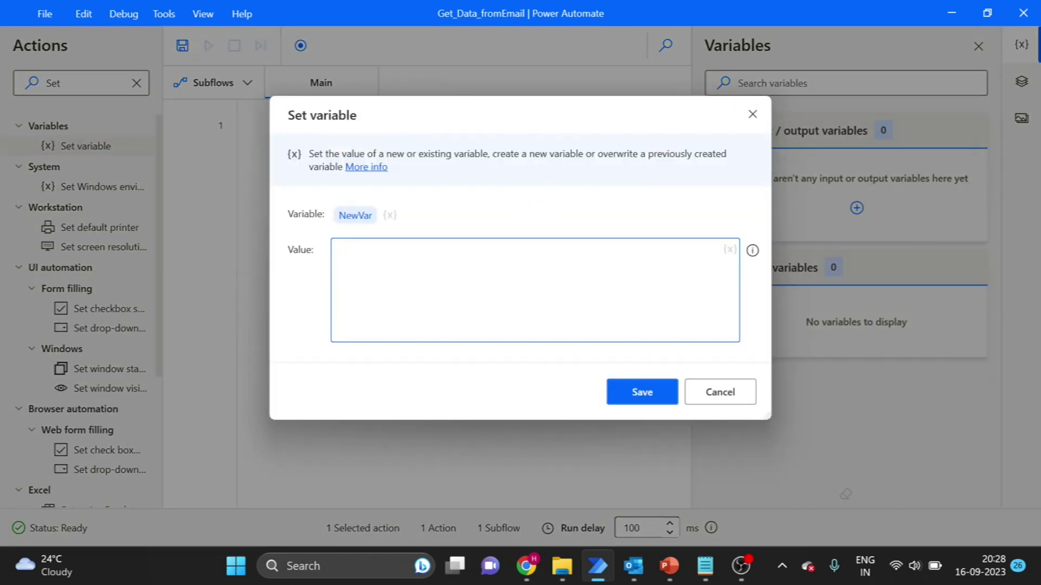
- Paste the mailbox's email address as the value, name the variable EmailID and save the action
{"action": "key", "text": "ctrl+v"}
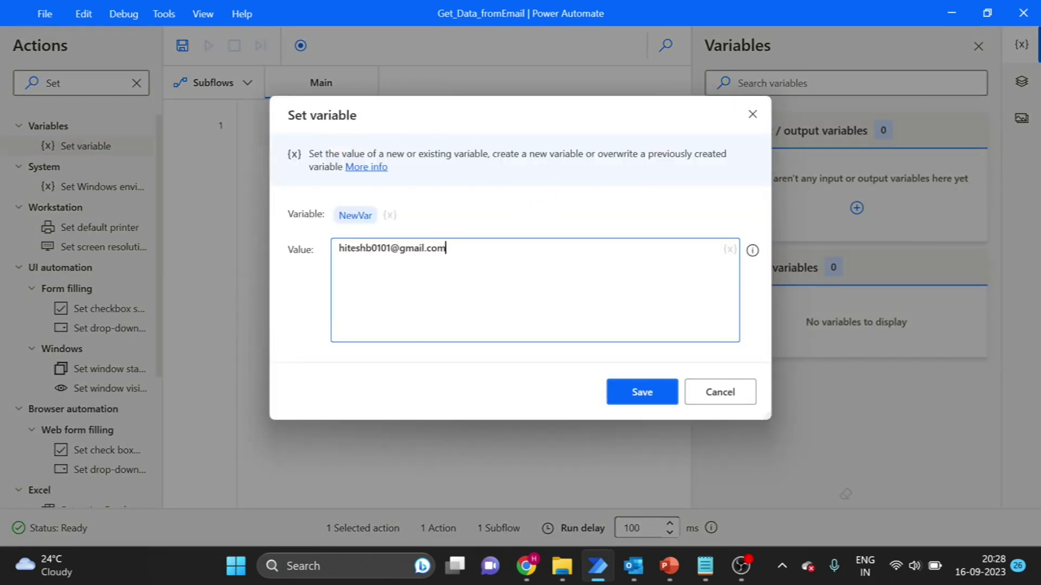
{"action": "left_click", "coordinate": [357, 214]}
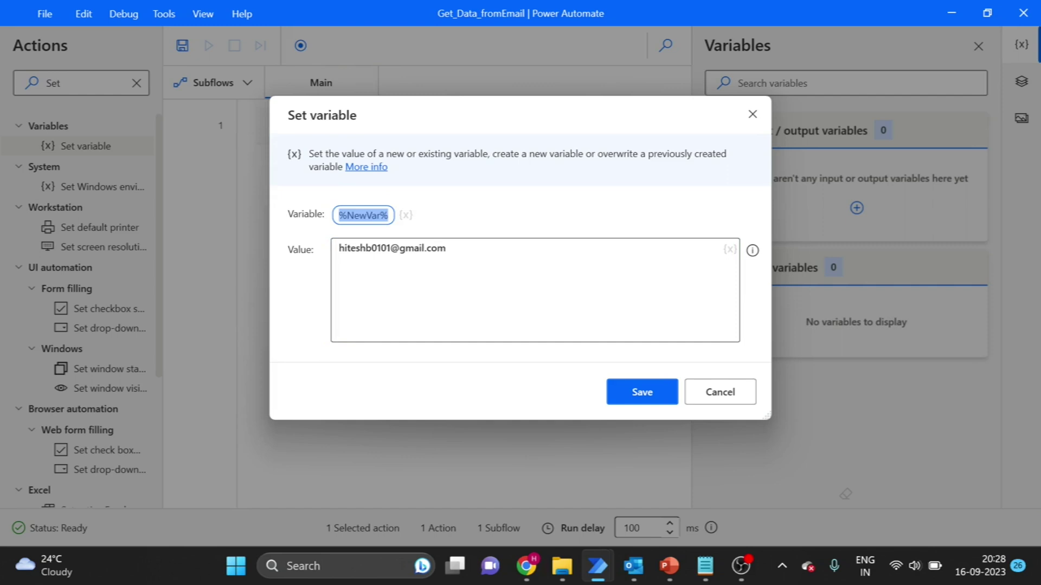
{"action": "type", "text": "Email"}
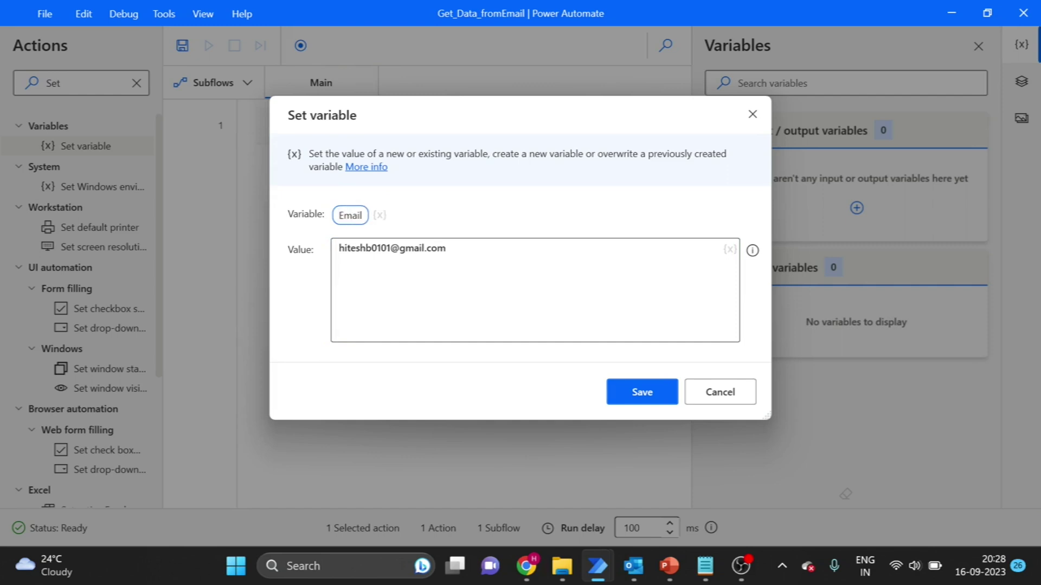
{"action": "type", "text": "ID"}
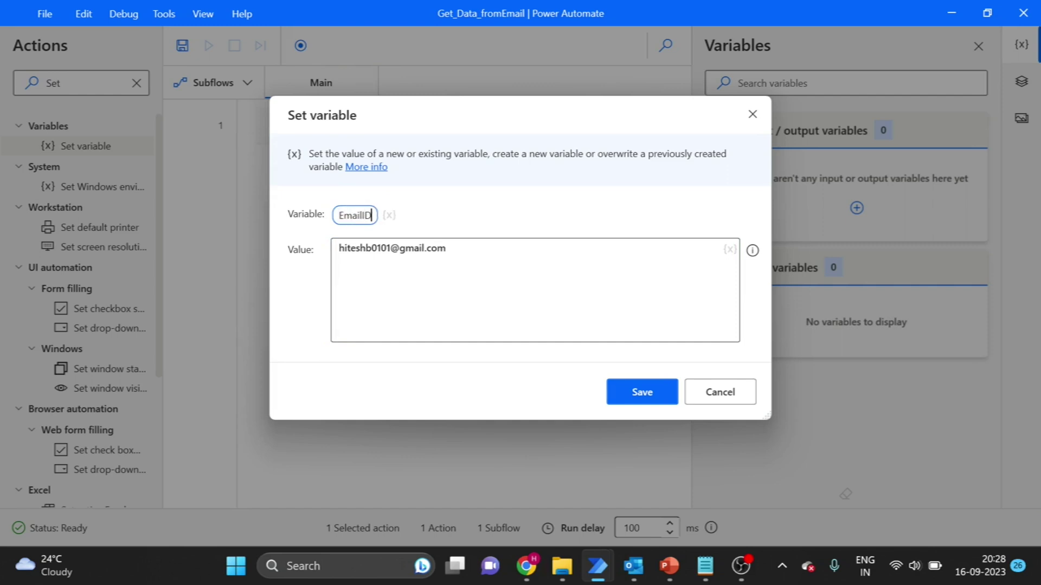
{"action": "left_click", "coordinate": [645, 391]}
- Clear the action search and add a Launch Outlook action with default settings after the Set variable action
{"action": "left_click", "coordinate": [137, 90]}
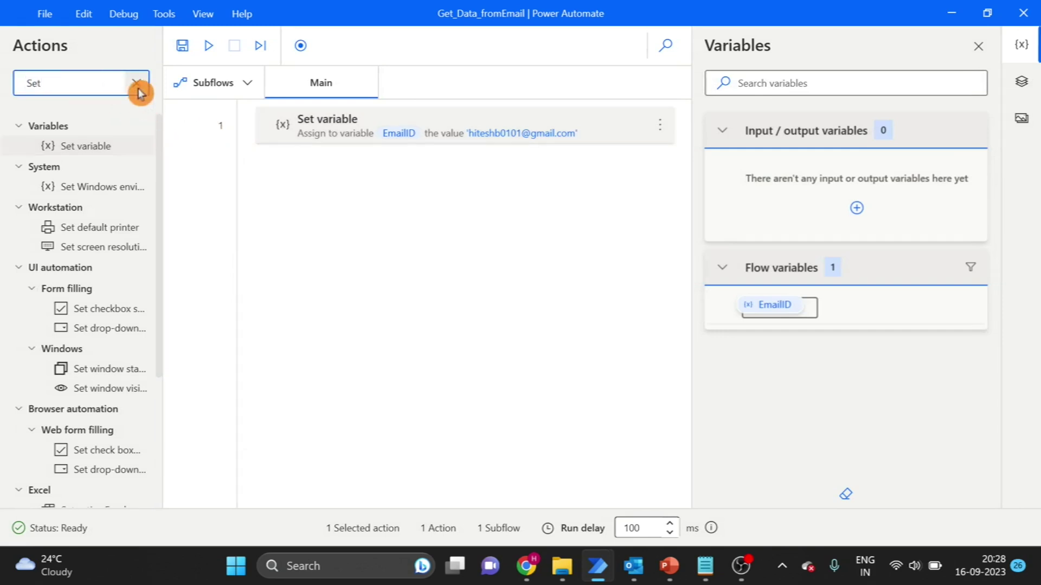
{"action": "left_click", "coordinate": [137, 85]}
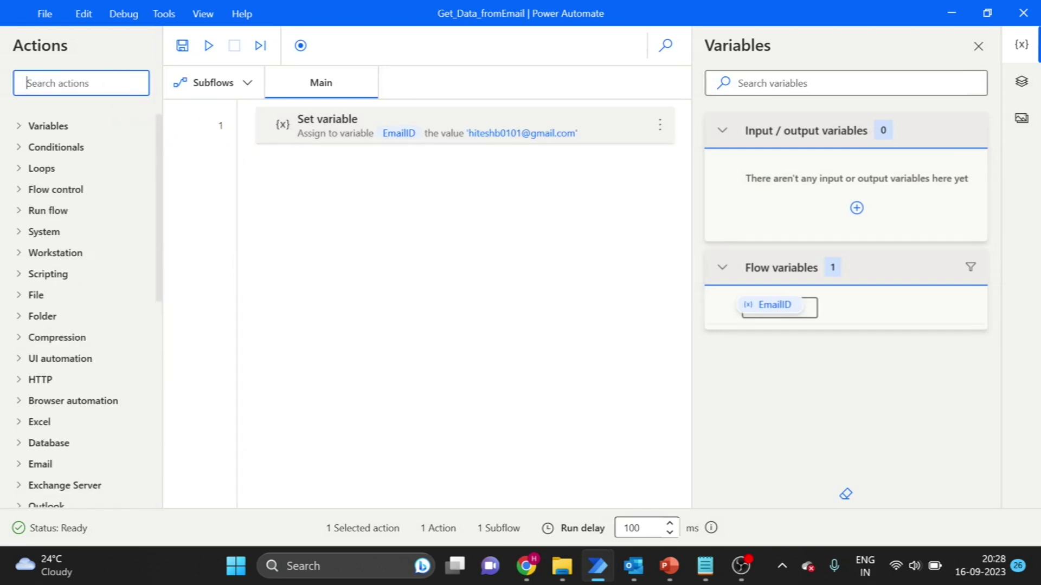
{"action": "scroll", "coordinate": [81, 325], "scroll_direction": "down", "scroll_amount": 3}
{"action": "left_click", "coordinate": [46, 340]}
{"action": "left_click_drag", "start_coordinate": [81, 365], "coordinate": [376, 211]}
{"action": "left_click", "coordinate": [645, 417]}
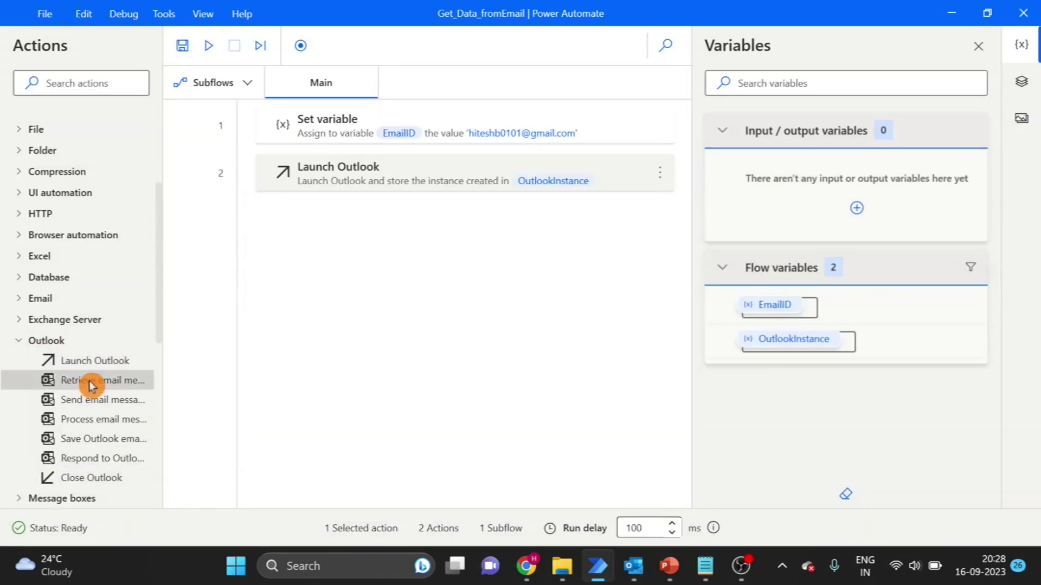
- Add a Retrieve email messages from Outlook action using the EmailID variable as account and Inbox as mail folder
{"action": "left_click_drag", "start_coordinate": [92, 385], "coordinate": [490, 256]}
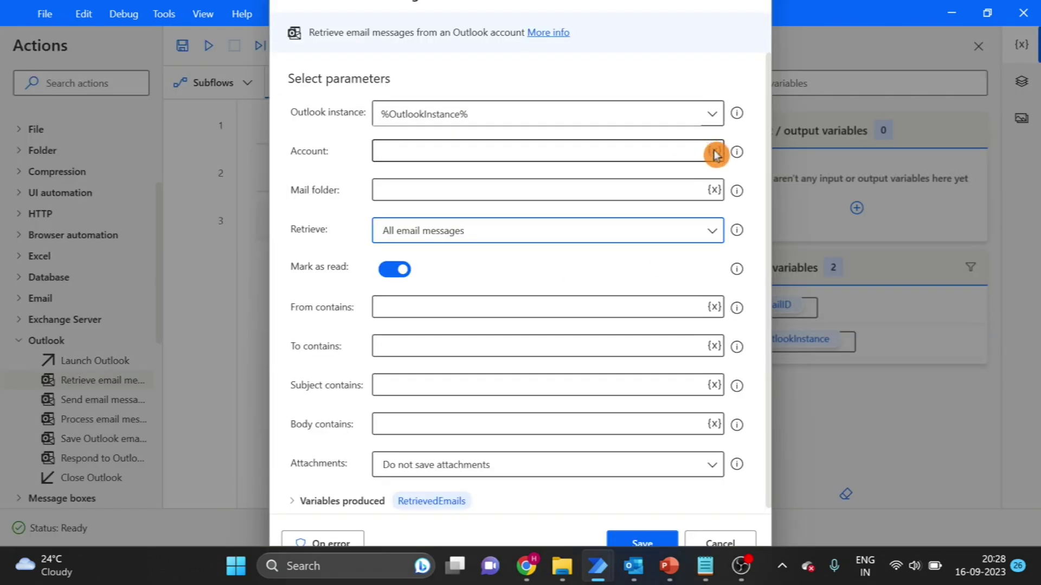
{"action": "left_click", "coordinate": [713, 151]}
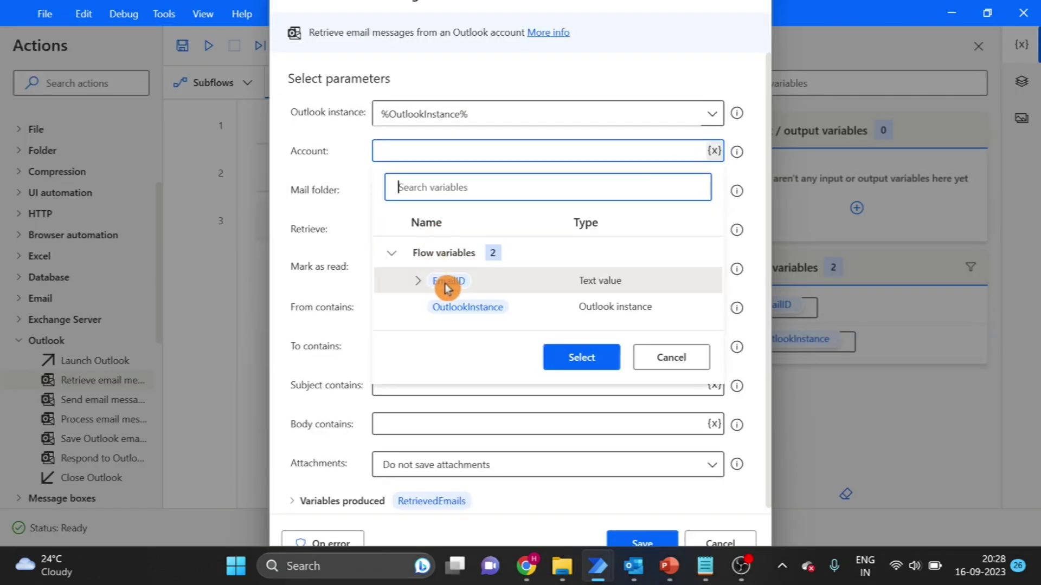
{"action": "double_click", "coordinate": [446, 286]}
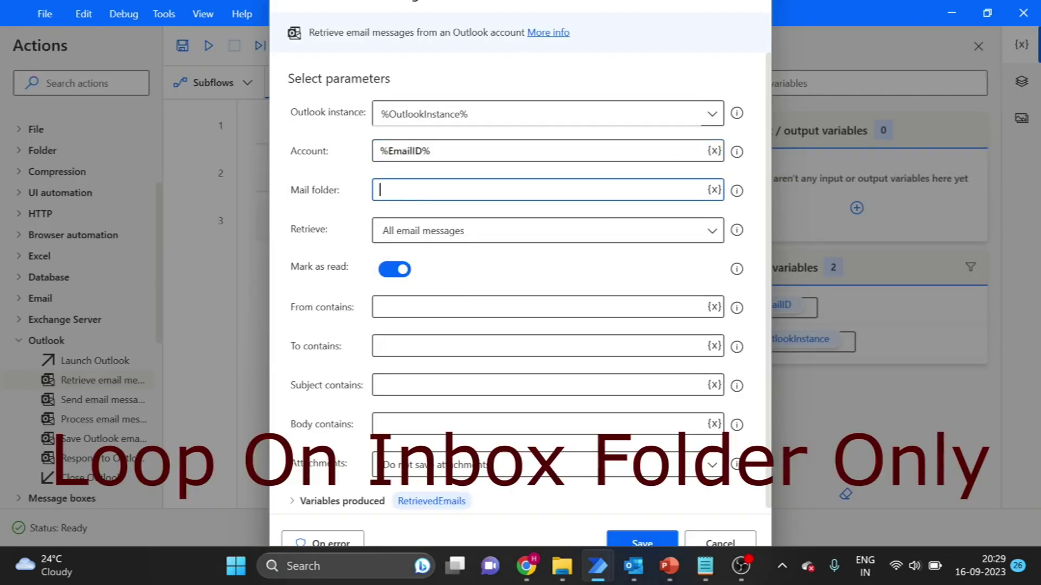
{"action": "type", "text": "Inbox"}
- Restrict the retrieval to unread email messages only and turn off marking them as read
{"action": "left_click", "coordinate": [710, 233]}
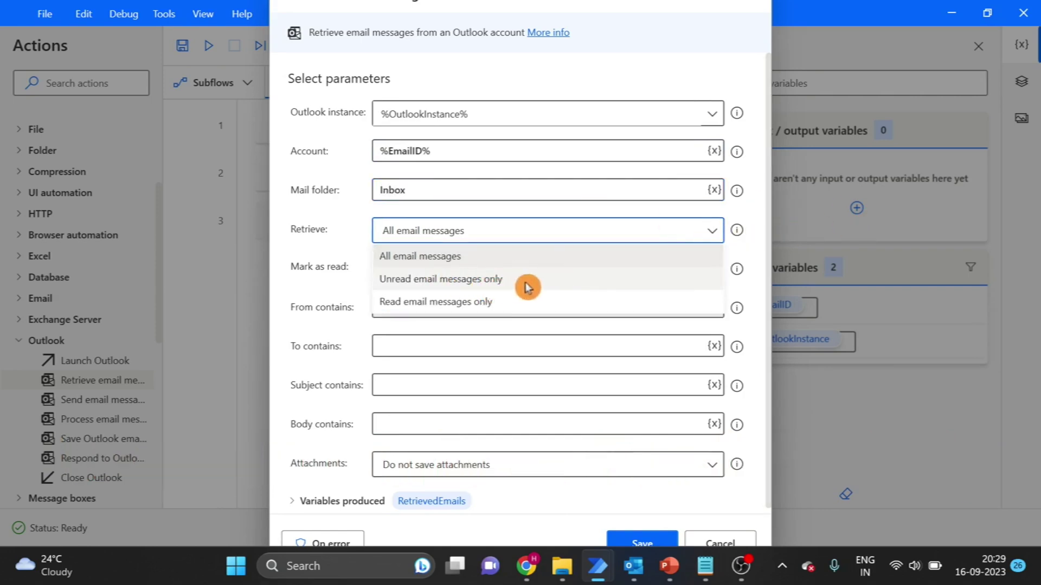
{"action": "left_click", "coordinate": [527, 282]}
{"action": "left_click", "coordinate": [396, 271]}
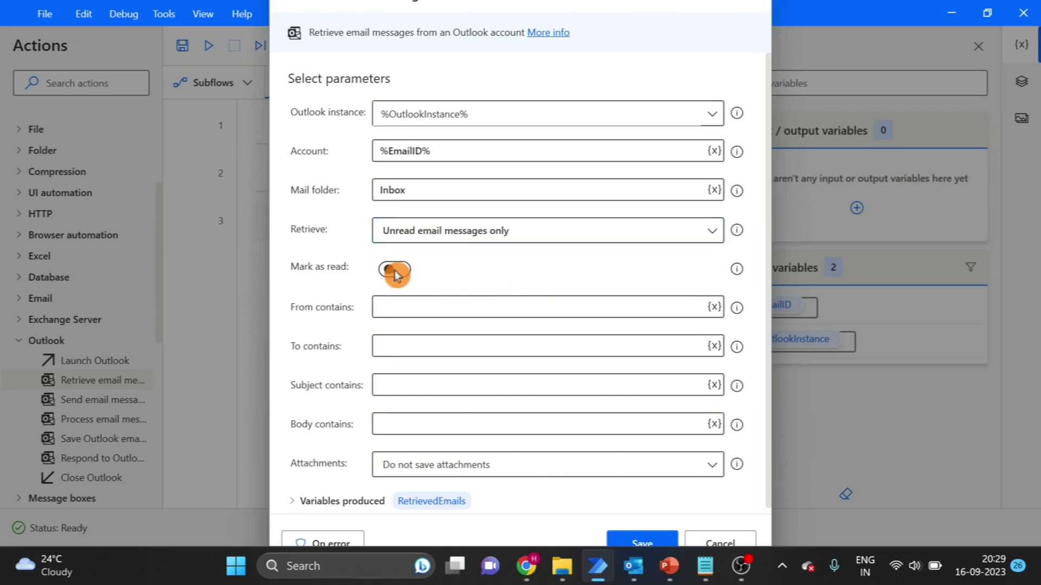
- Copy the subject "Your Order Status" from the Outlook message into the retrieval's subject filter and save the action
{"action": "left_click", "coordinate": [409, 394]}
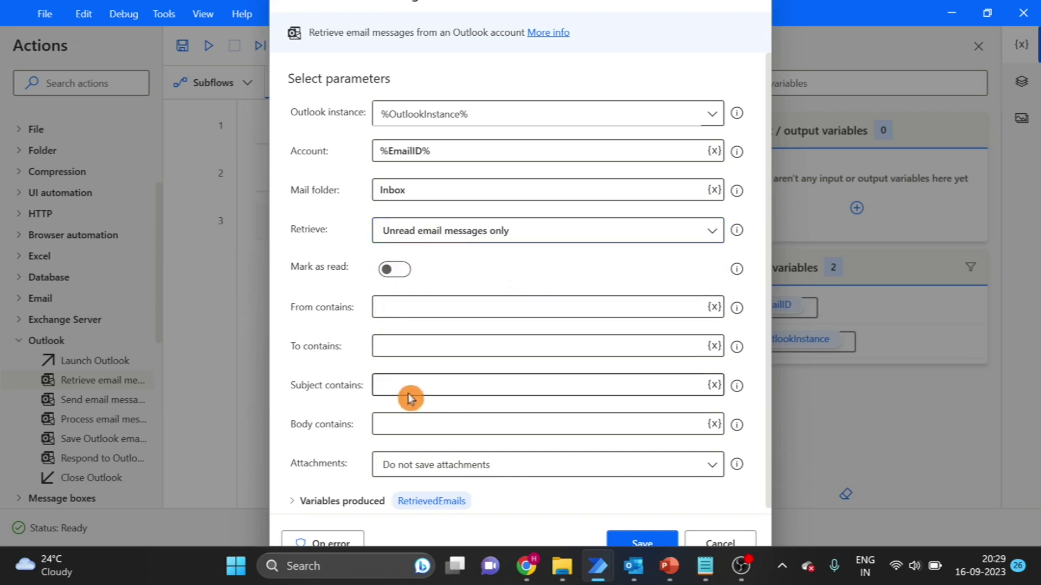
{"action": "mouse_move", "coordinate": [633, 567]}
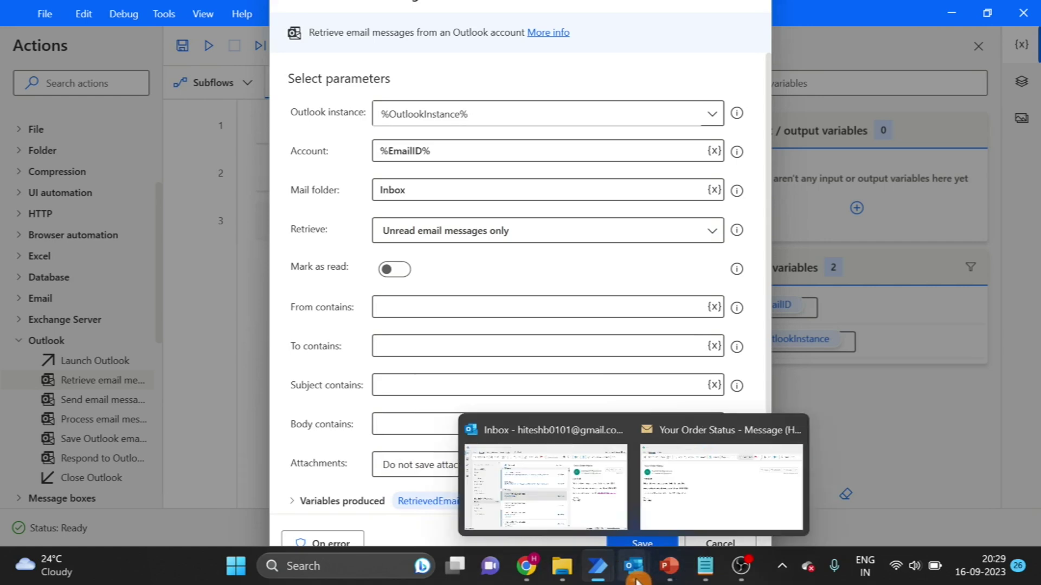
{"action": "left_click", "coordinate": [698, 501]}
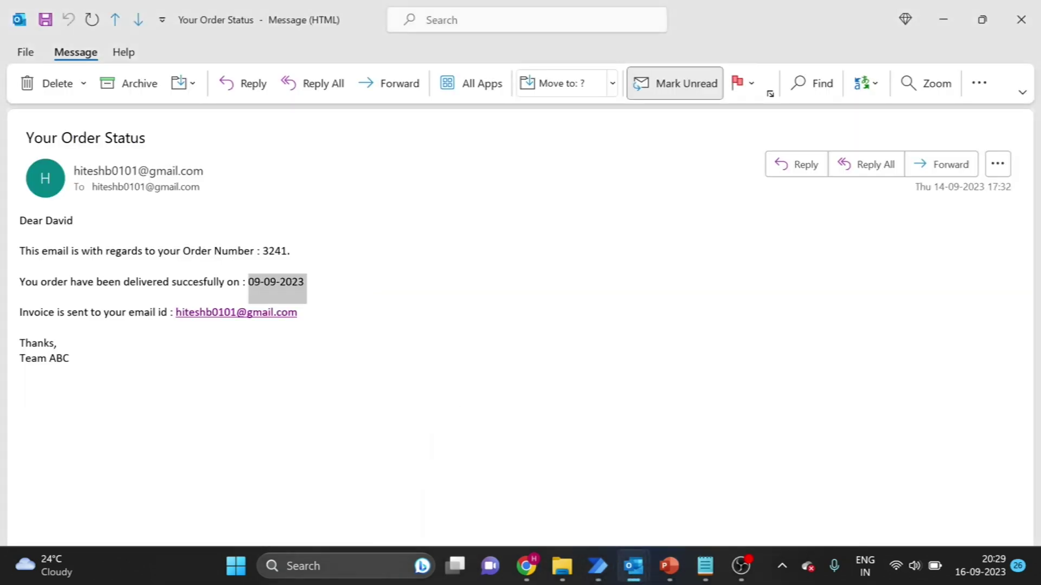
{"action": "left_click_drag", "start_coordinate": [145, 138], "coordinate": [28, 145]}
{"action": "key", "text": "ctrl+c"}
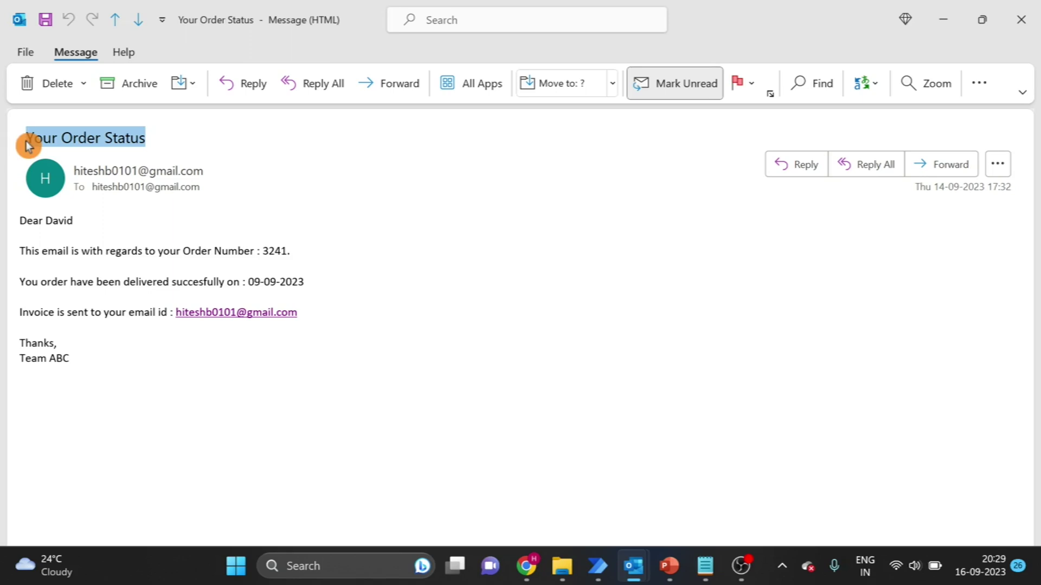
{"action": "left_click", "coordinate": [597, 566]}
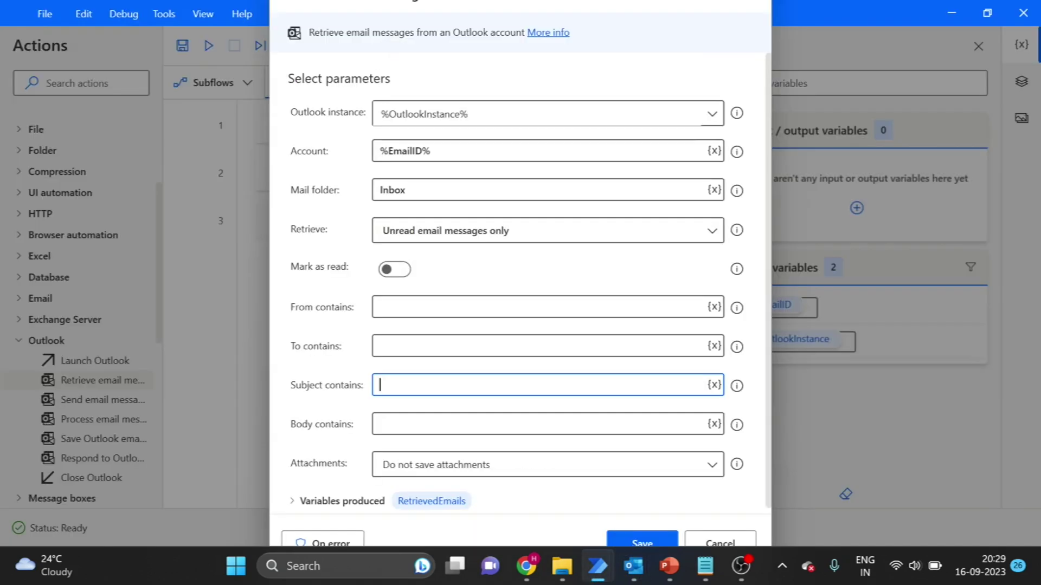
{"action": "key", "text": "ctrl+v"}
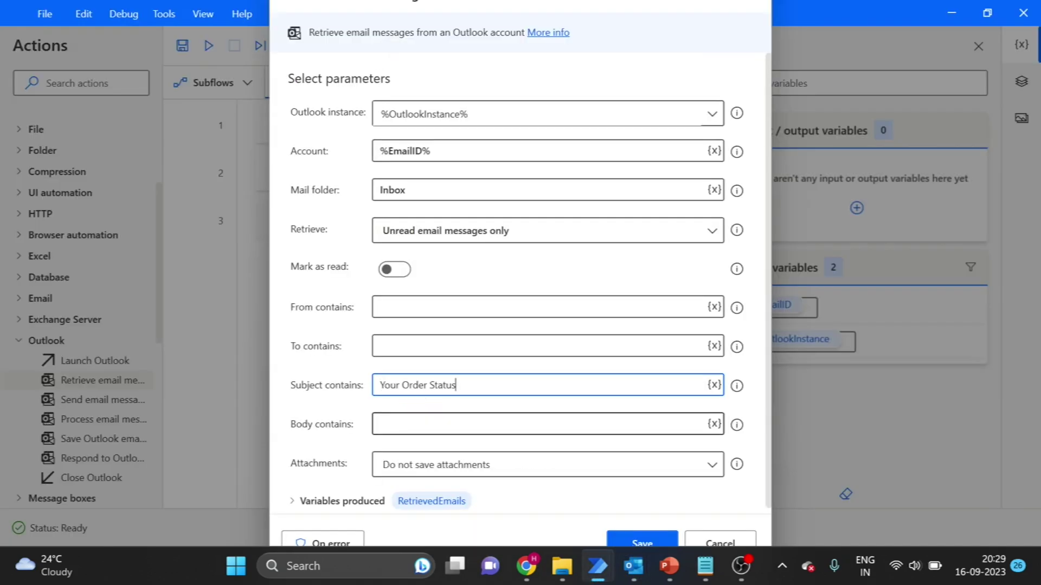
{"action": "left_click", "coordinate": [640, 537]}
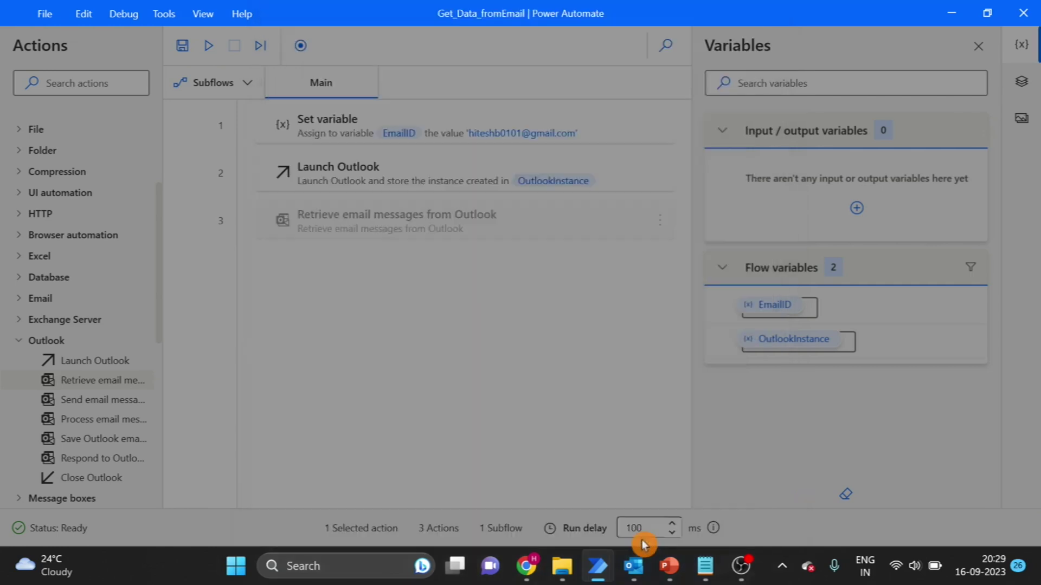
- Add a For each loop after the retrieval action and set it to iterate over RetrievedEmails
{"action": "left_click", "coordinate": [71, 83]}
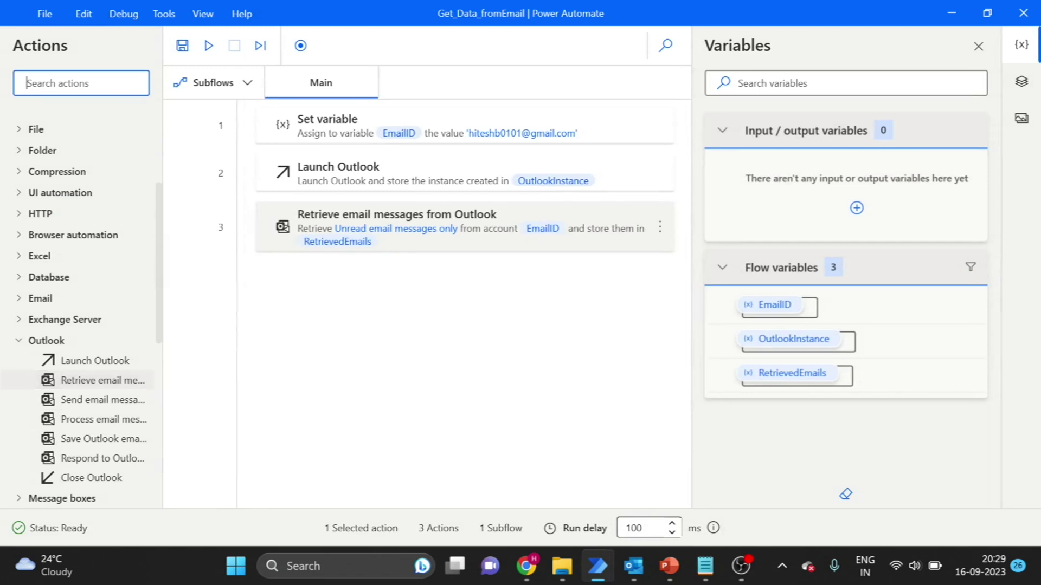
{"action": "type", "text": "For e"}
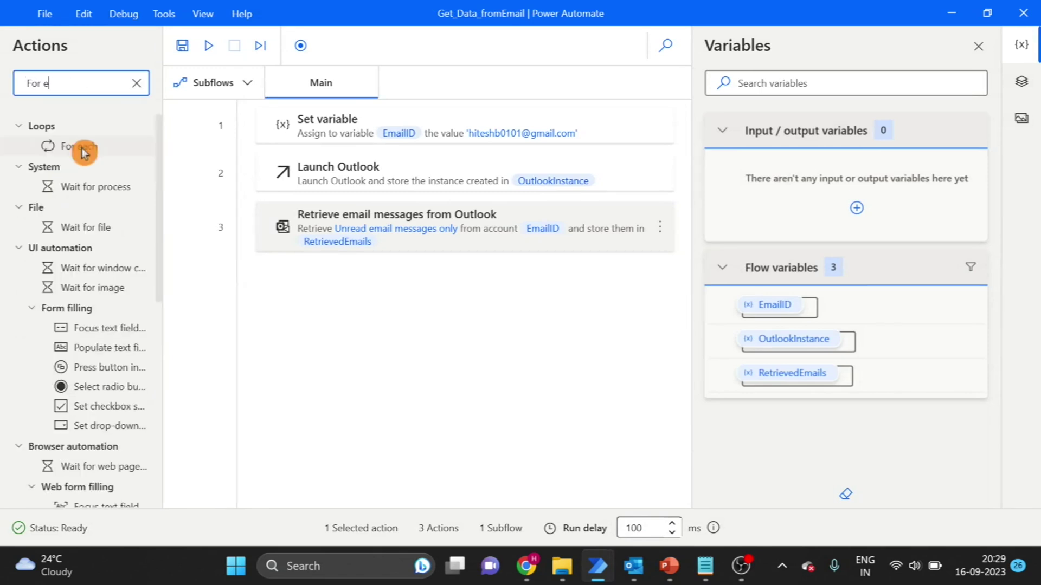
{"action": "left_click_drag", "start_coordinate": [84, 150], "coordinate": [337, 314]}
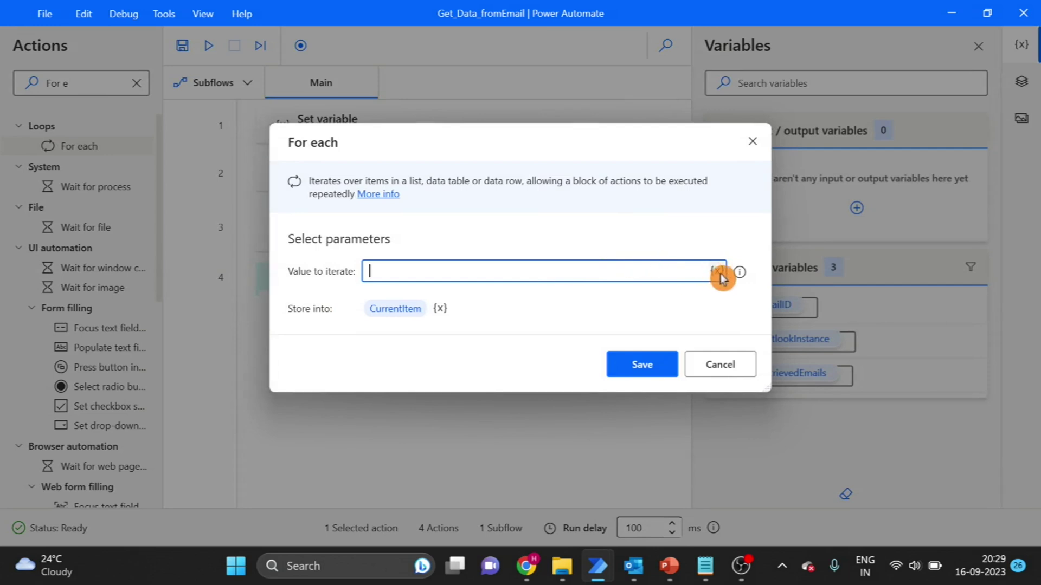
{"action": "left_click", "coordinate": [717, 271]}
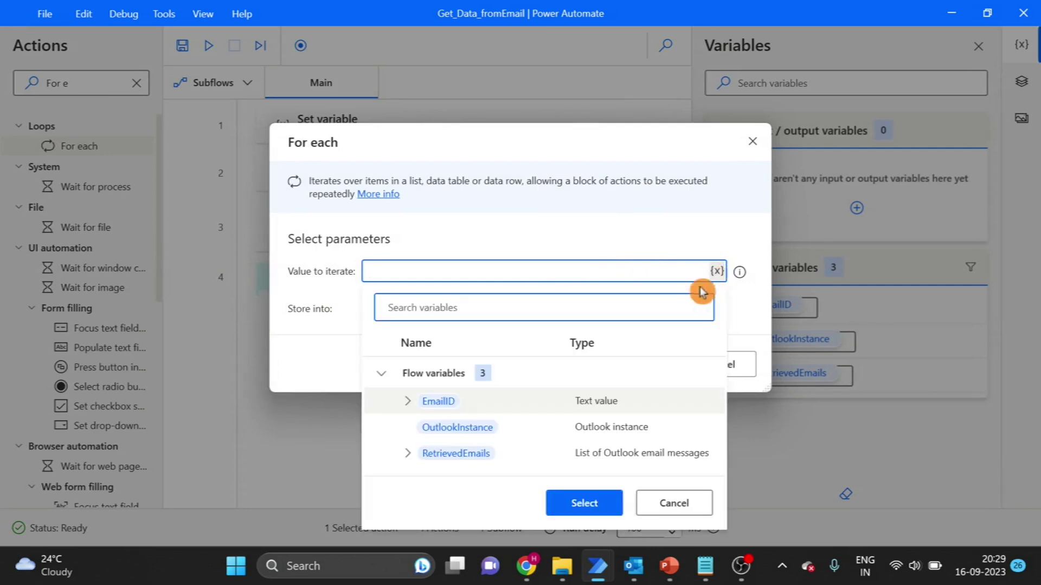
{"action": "double_click", "coordinate": [457, 460]}
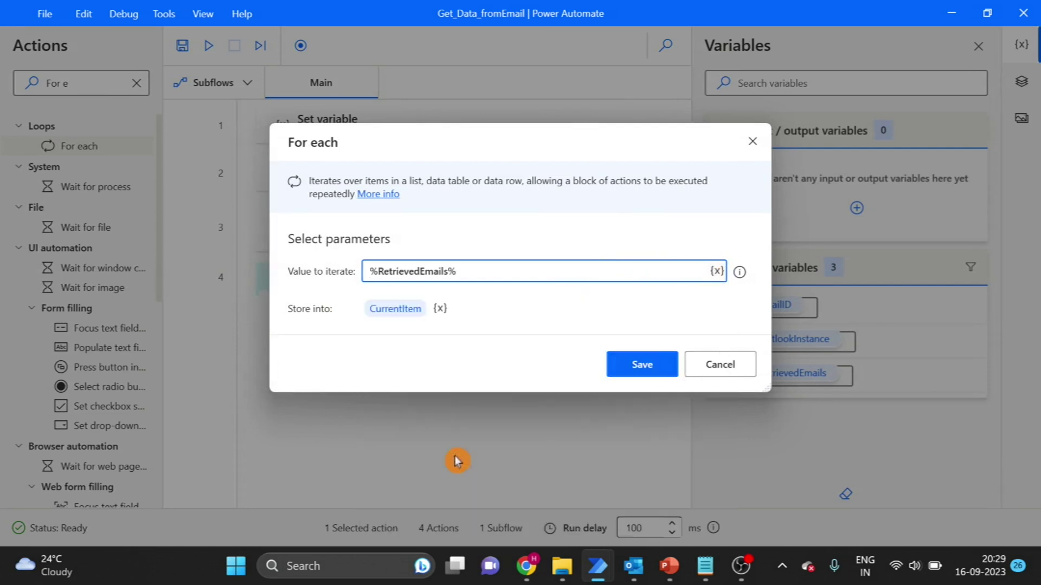
- Rename the loop's item variable to CurrentEmail, save the loop and clear the action search
{"action": "left_click", "coordinate": [402, 312]}
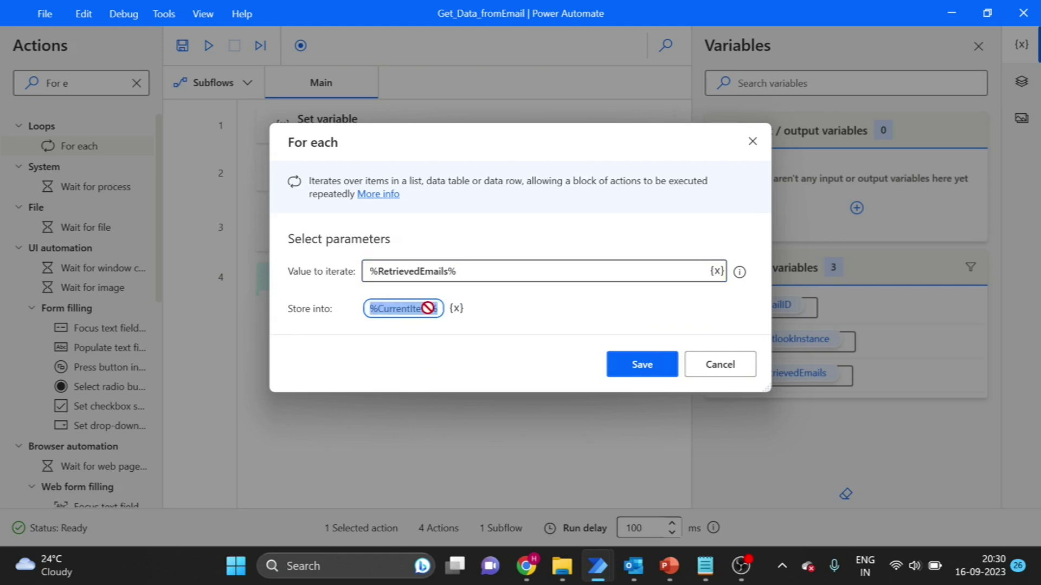
{"action": "left_click_drag", "start_coordinate": [428, 308], "coordinate": [415, 309]}
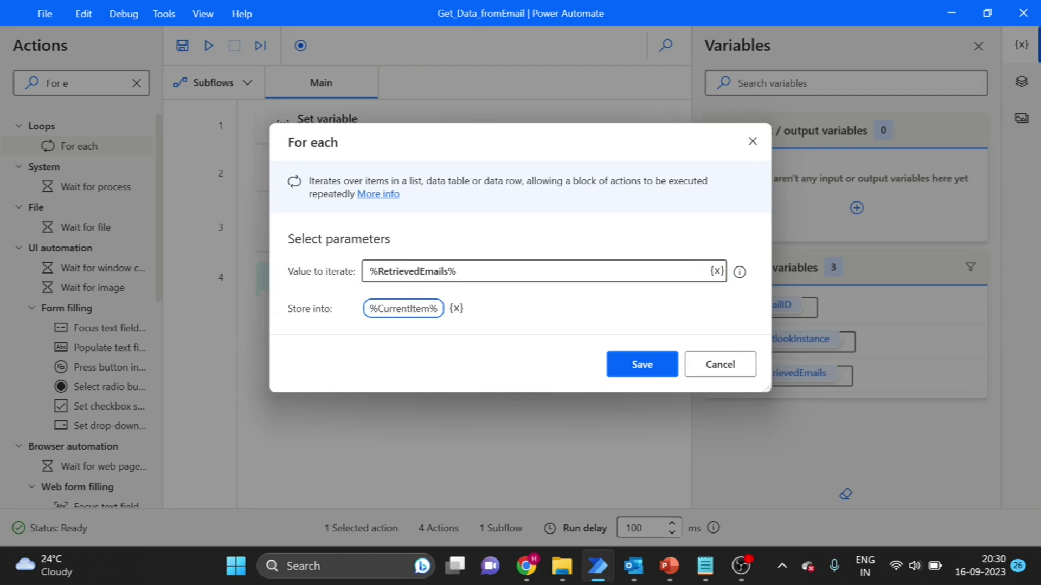
{"action": "key", "text": "BackSpace"}
{"action": "key", "text": "BackSpace"}
{"action": "key", "text": "Delete"}
{"action": "key", "text": "Delete"}
{"action": "type", "text": "Email"}
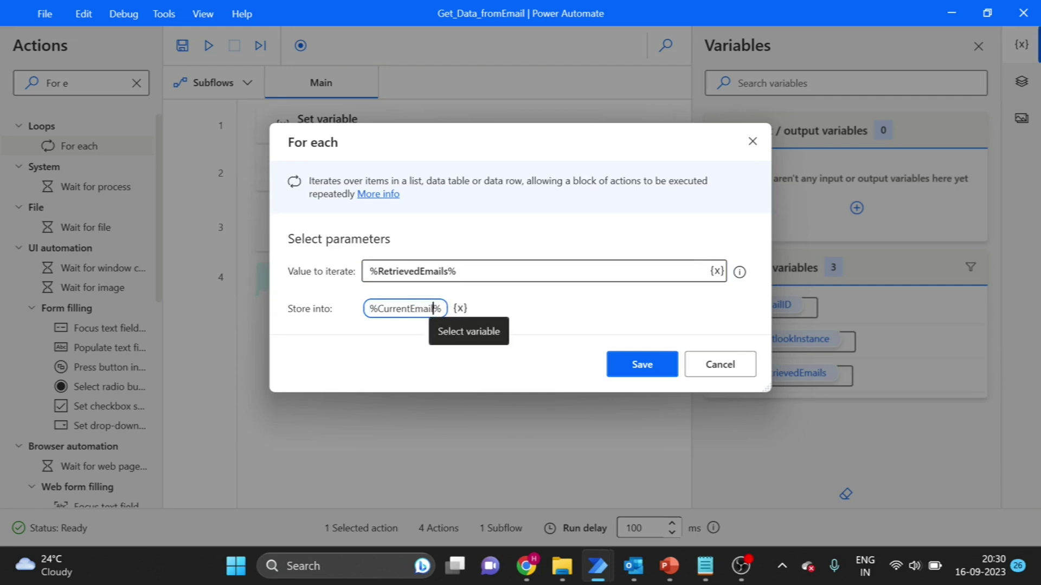
{"action": "left_click", "coordinate": [660, 367]}
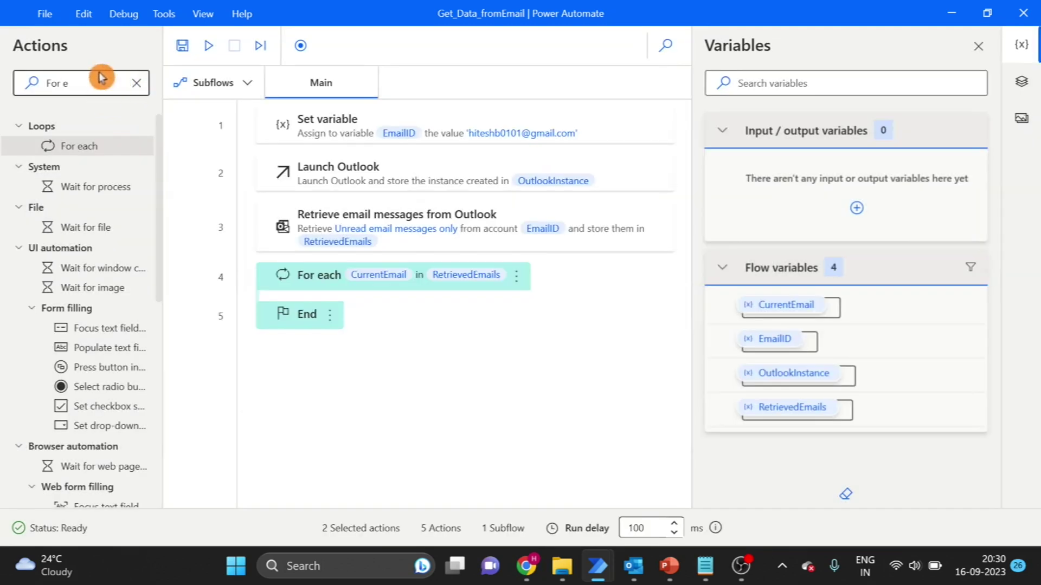
{"action": "left_click", "coordinate": [108, 82]}
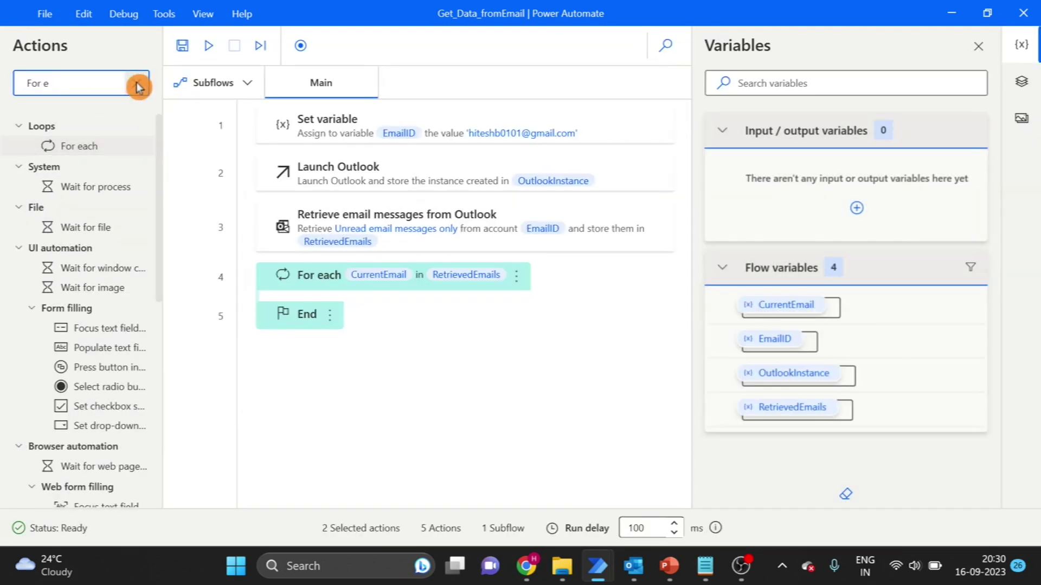
{"action": "key", "text": "BackSpace"}
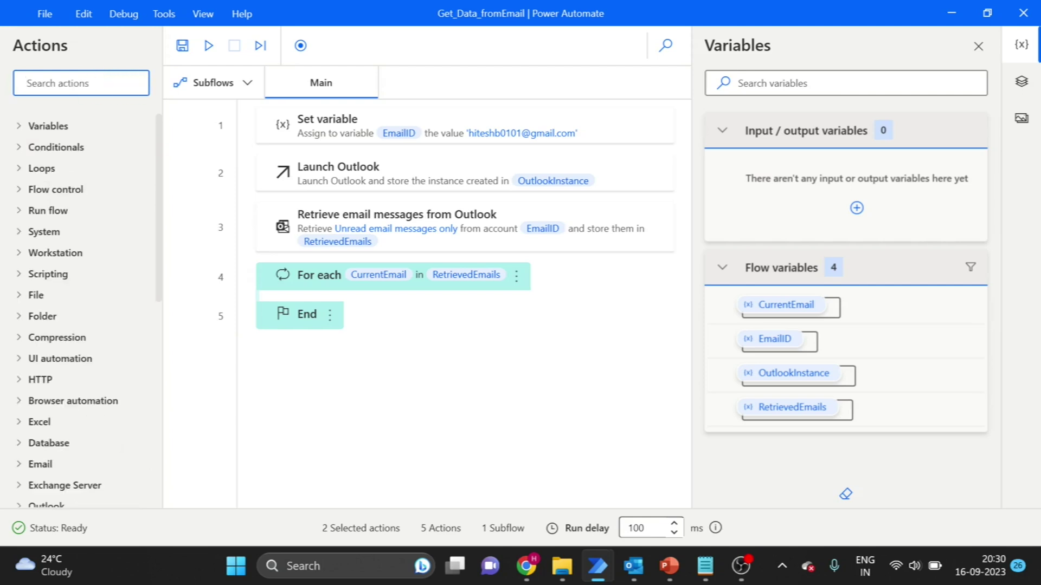
- Add a Crop text action inside the For each loop, using CurrentEmail.Body as original text and getting text between the two specified flags
{"action": "type", "text": "c"}
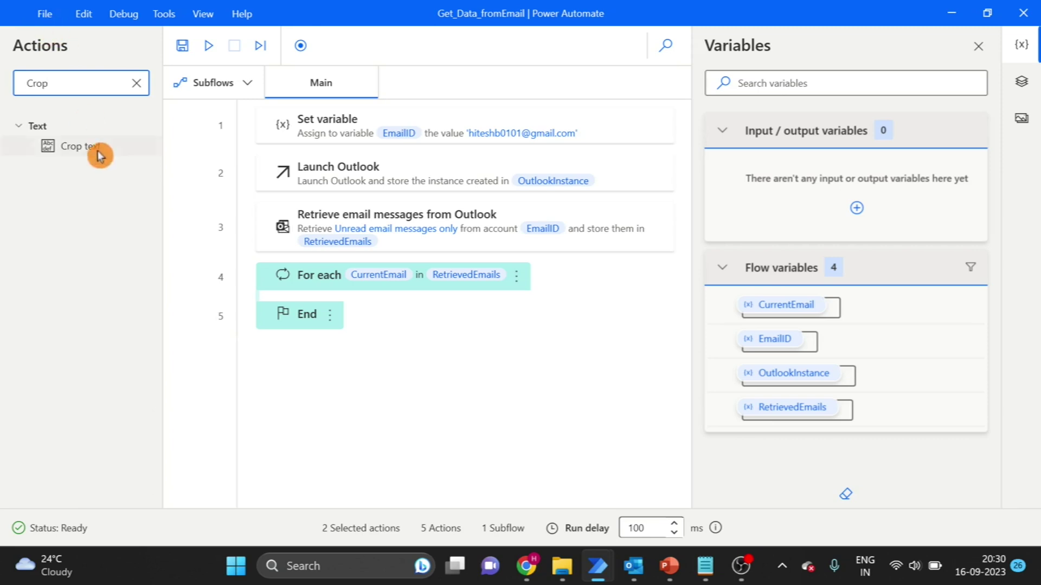
{"action": "left_click_drag", "start_coordinate": [99, 156], "coordinate": [372, 308]}
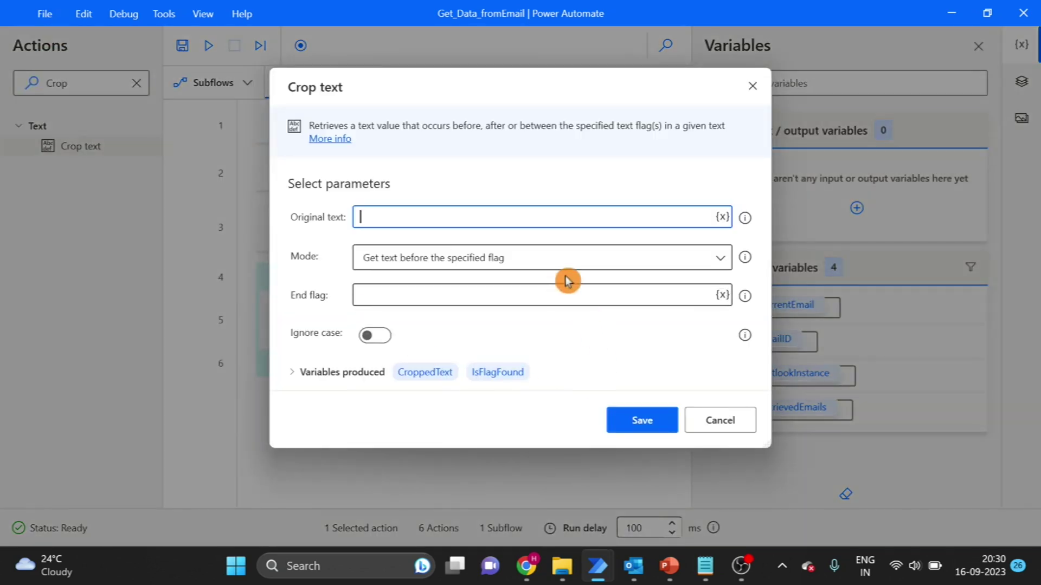
{"action": "left_click", "coordinate": [722, 217]}
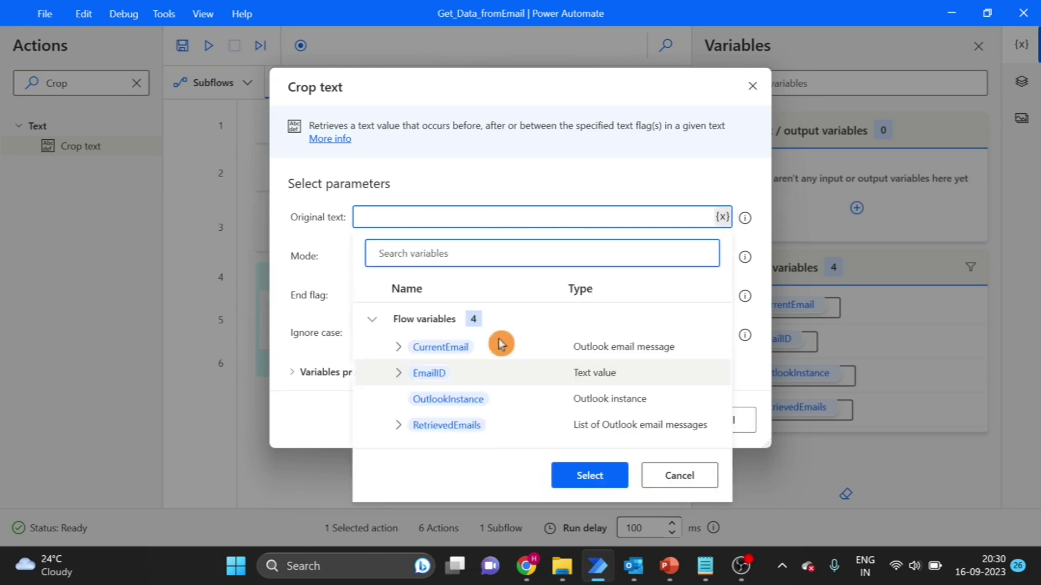
{"action": "left_click", "coordinate": [400, 345]}
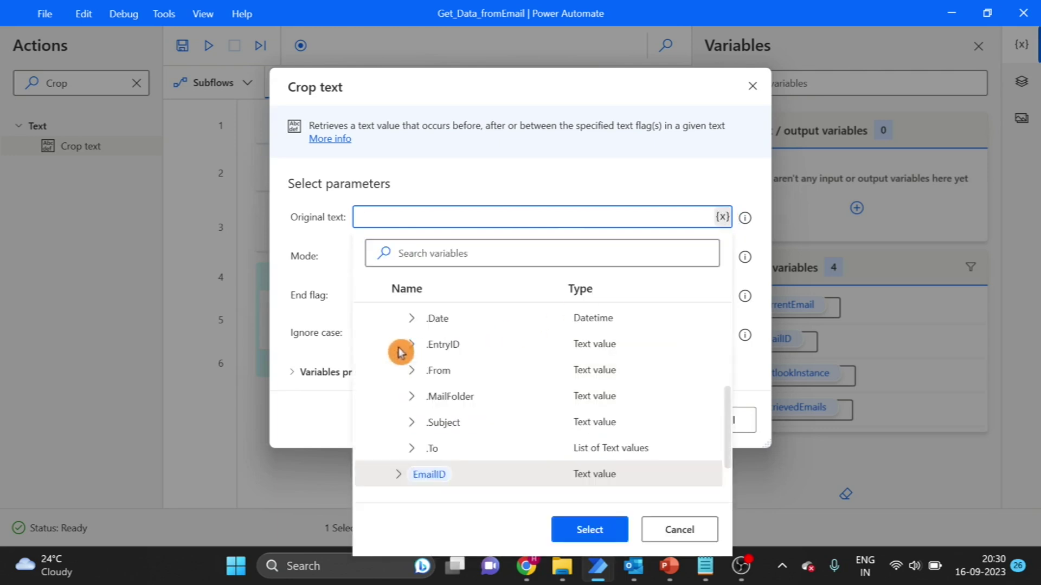
{"action": "left_click_drag", "start_coordinate": [726, 421], "coordinate": [728, 395]}
{"action": "double_click", "coordinate": [448, 319]}
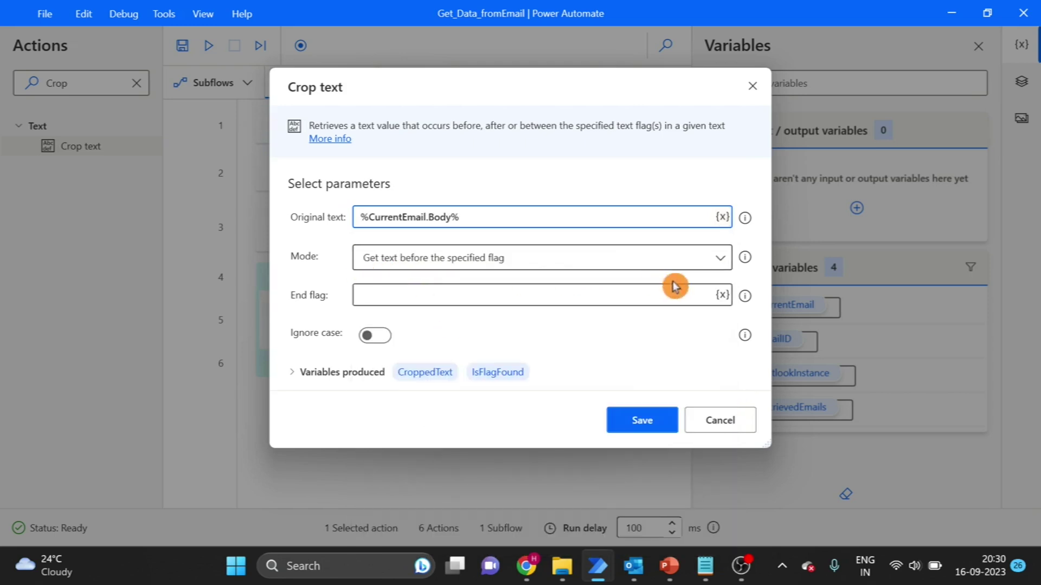
{"action": "left_click", "coordinate": [721, 260]}
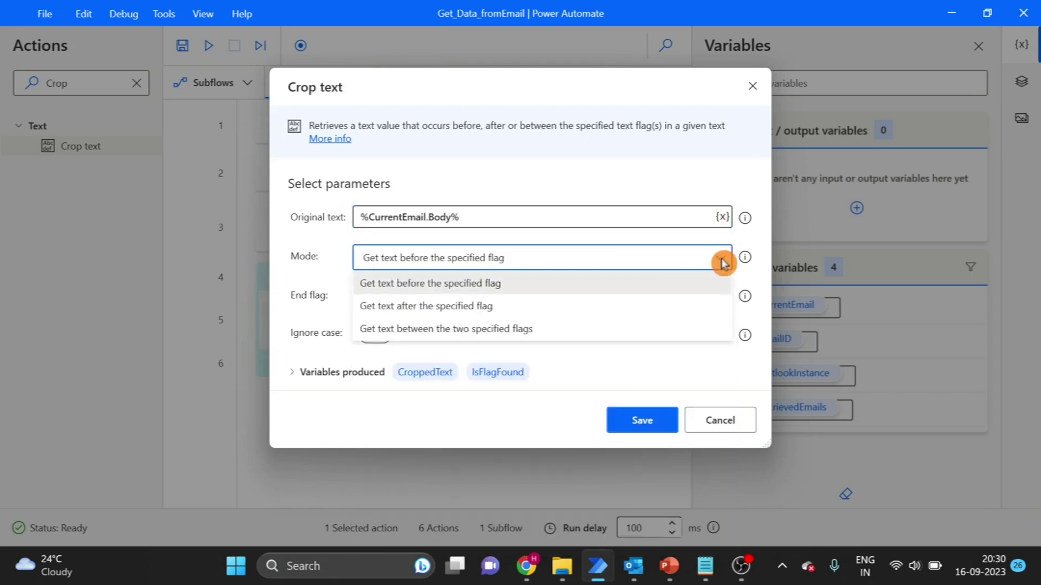
{"action": "left_click", "coordinate": [406, 336]}
- Copy "your Order Number :" from the Outlook "Your Order Status" message into the Crop text start flag
{"action": "left_click", "coordinate": [379, 293]}
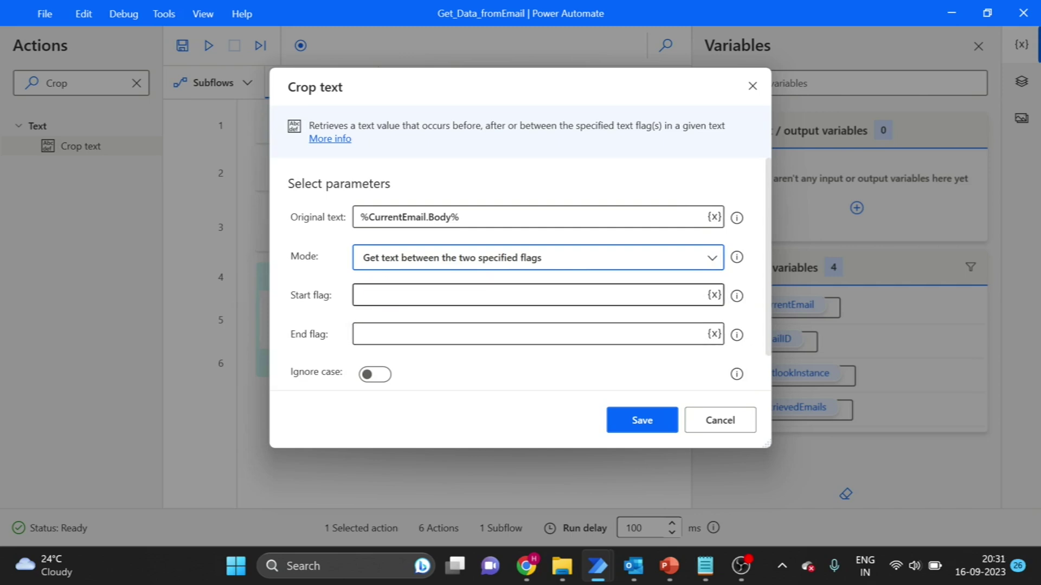
{"action": "mouse_move", "coordinate": [634, 566]}
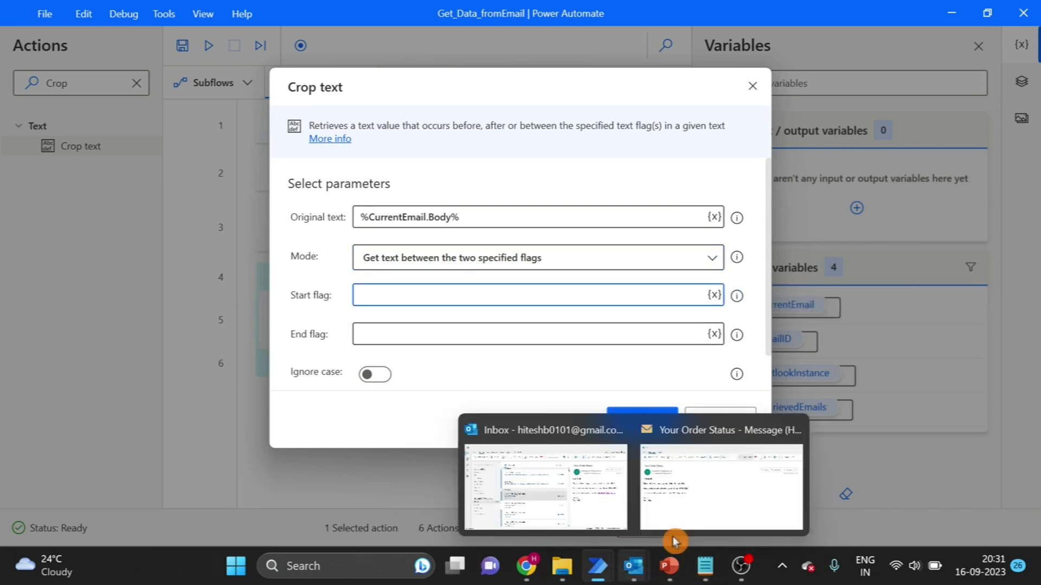
{"action": "left_click", "coordinate": [717, 494]}
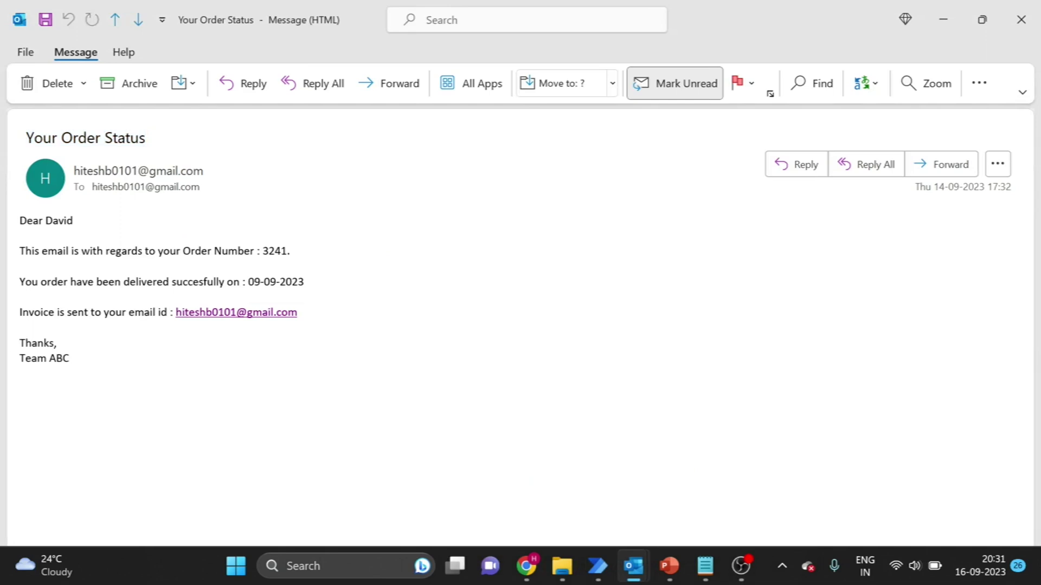
{"action": "left_click_drag", "start_coordinate": [262, 251], "coordinate": [158, 251]}
{"action": "key", "text": "ctrl+c"}
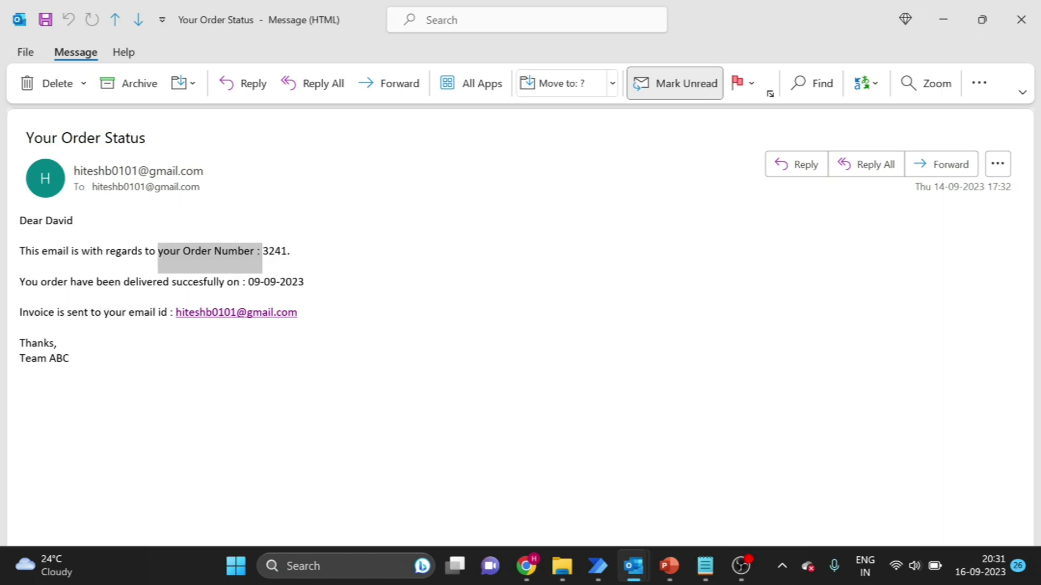
{"action": "left_click", "coordinate": [173, 263]}
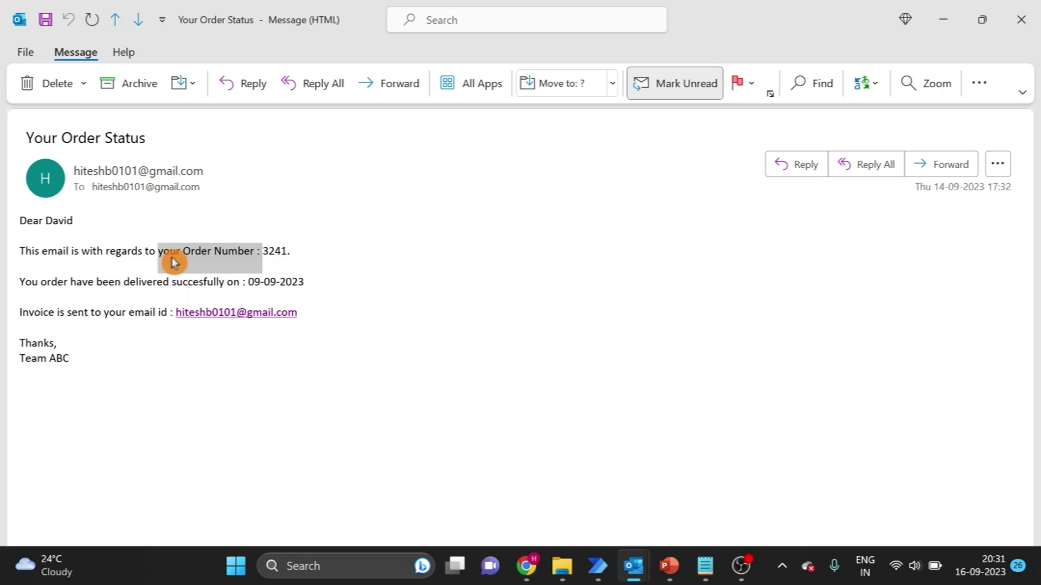
{"action": "mouse_move", "coordinate": [597, 566]}
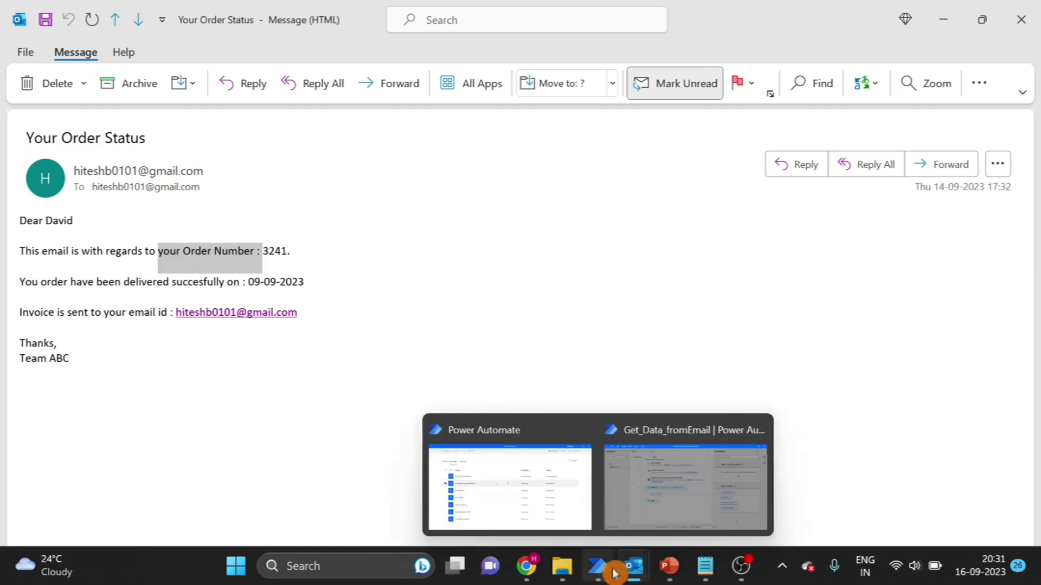
{"action": "left_click", "coordinate": [708, 474]}
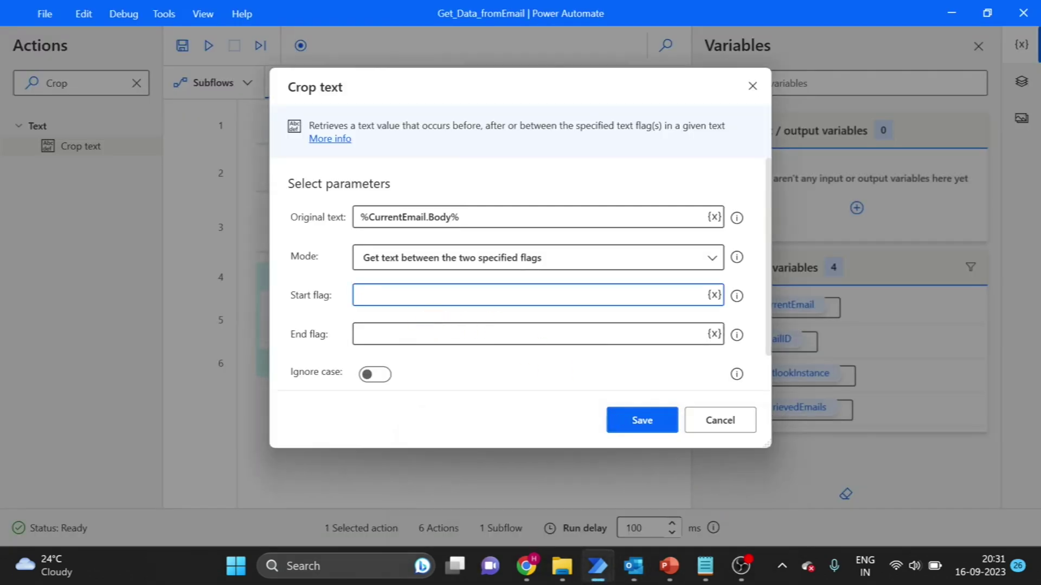
{"action": "key", "text": "ctrl+v"}
- Check the wording after the order number in the Outlook message, set the end flag to "You order have" and save the Crop text action
{"action": "left_click", "coordinate": [404, 328]}
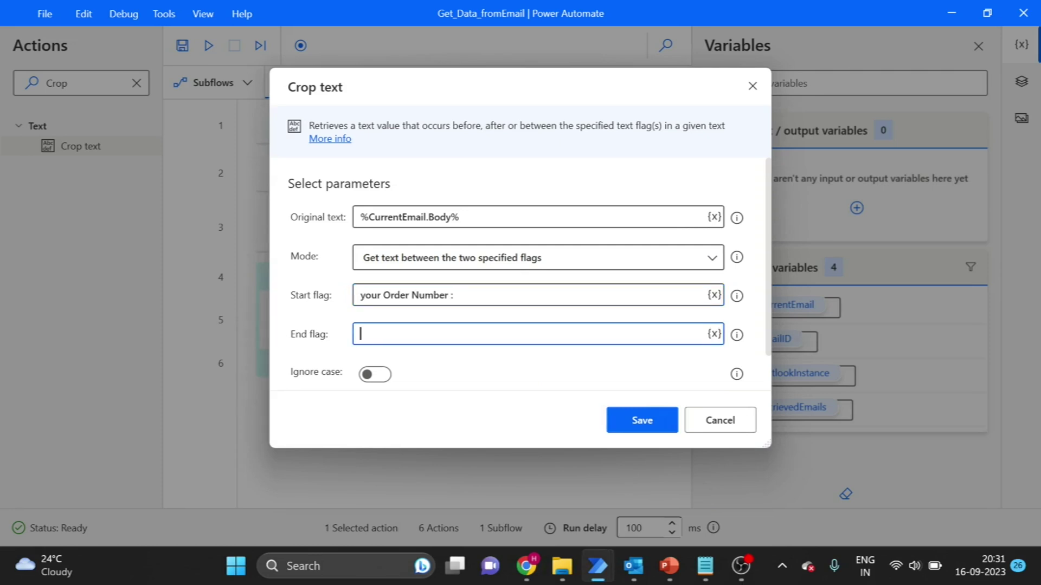
{"action": "mouse_move", "coordinate": [631, 566]}
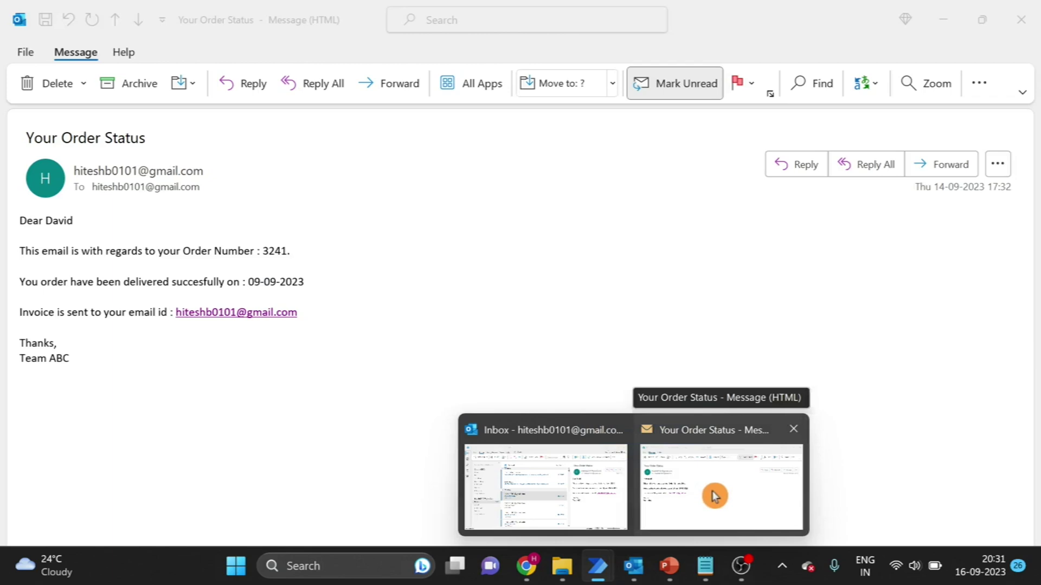
{"action": "left_click", "coordinate": [693, 515]}
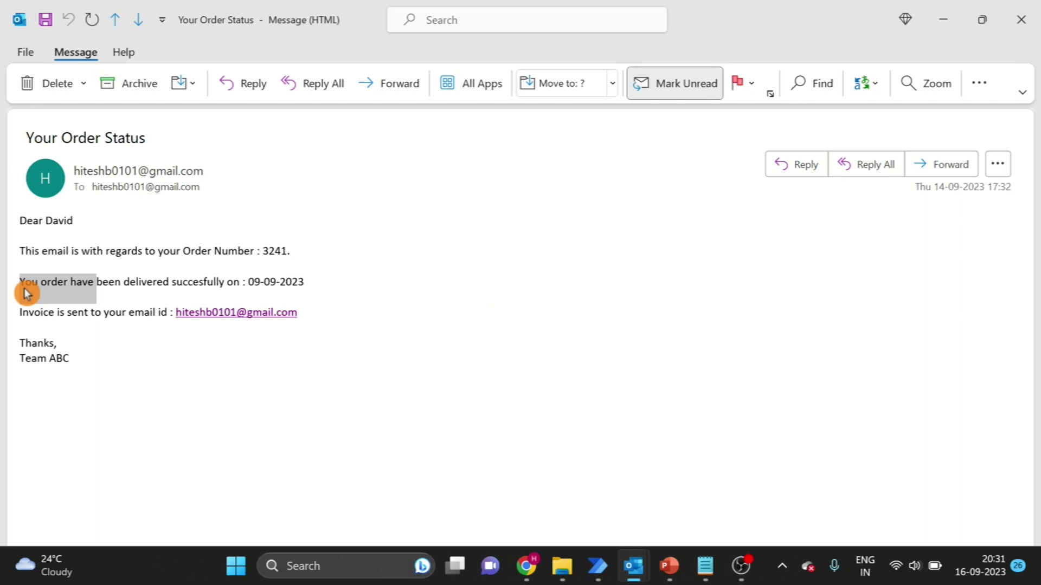
{"action": "mouse_move", "coordinate": [598, 566]}
{"action": "left_click", "coordinate": [702, 494]}
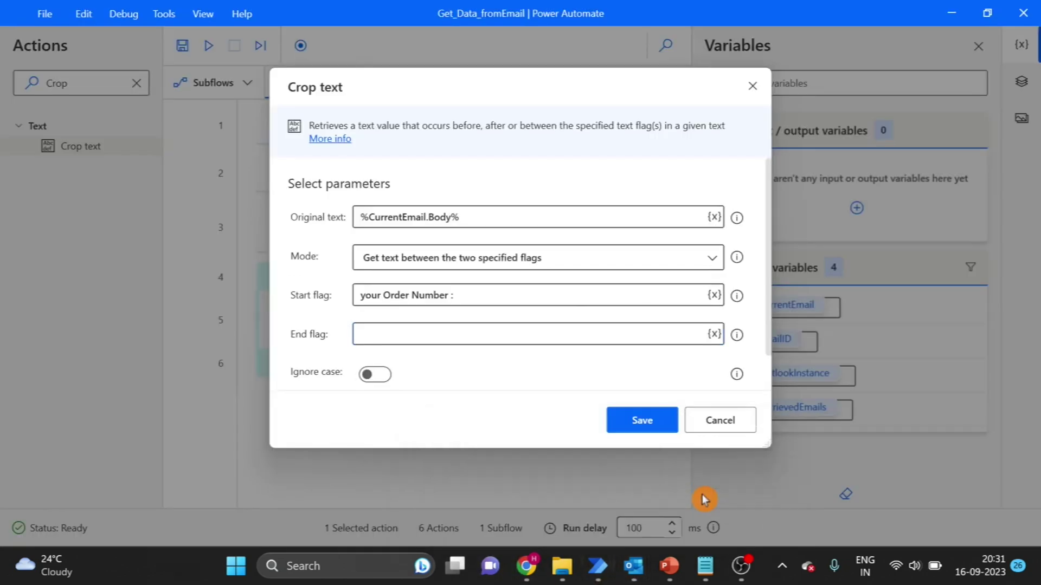
{"action": "left_click", "coordinate": [442, 339]}
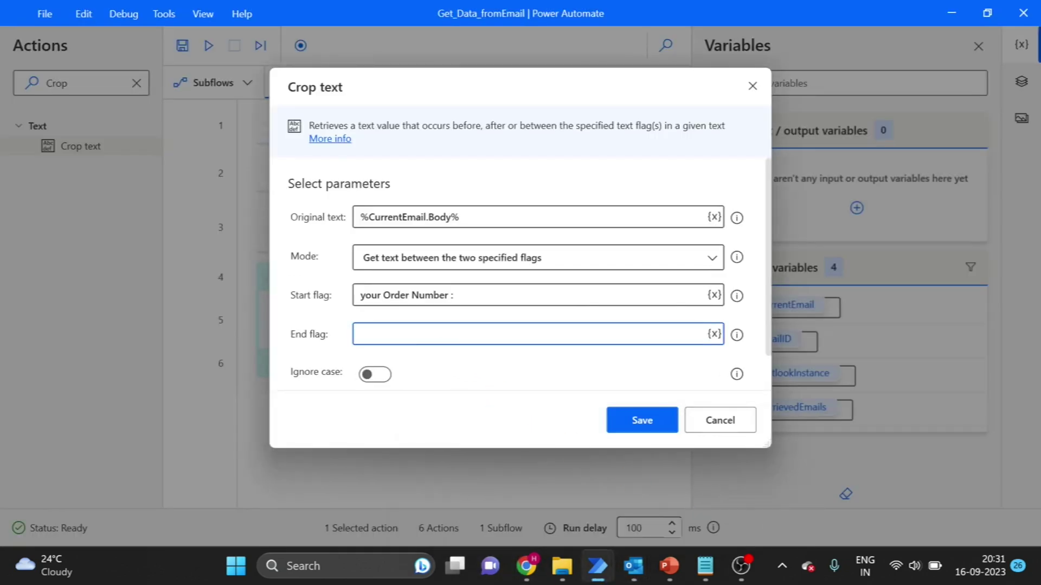
{"action": "type", "text": "You order have"}
{"action": "left_click", "coordinate": [374, 381]}
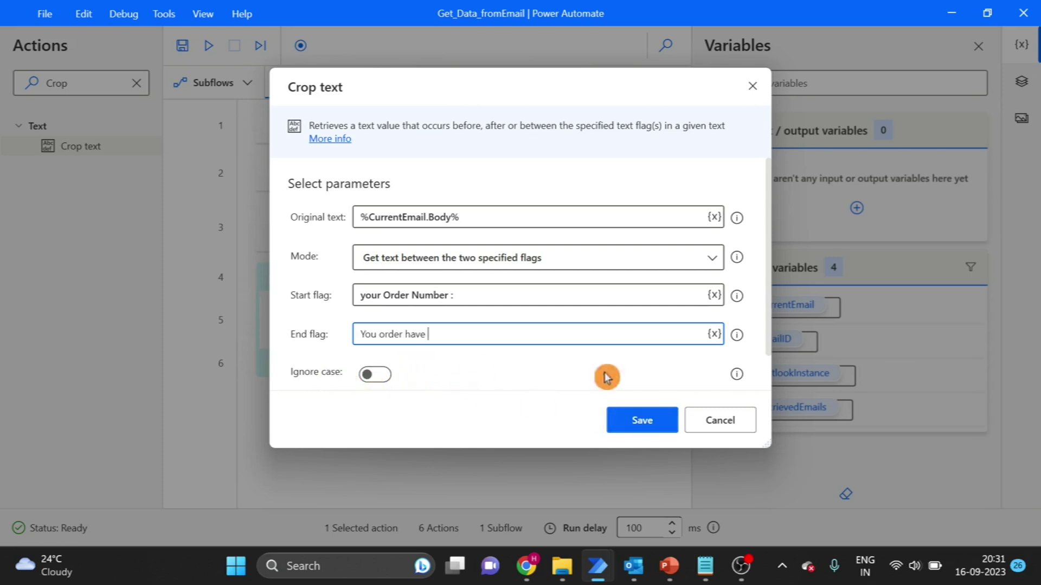
{"action": "left_click", "coordinate": [643, 424]}
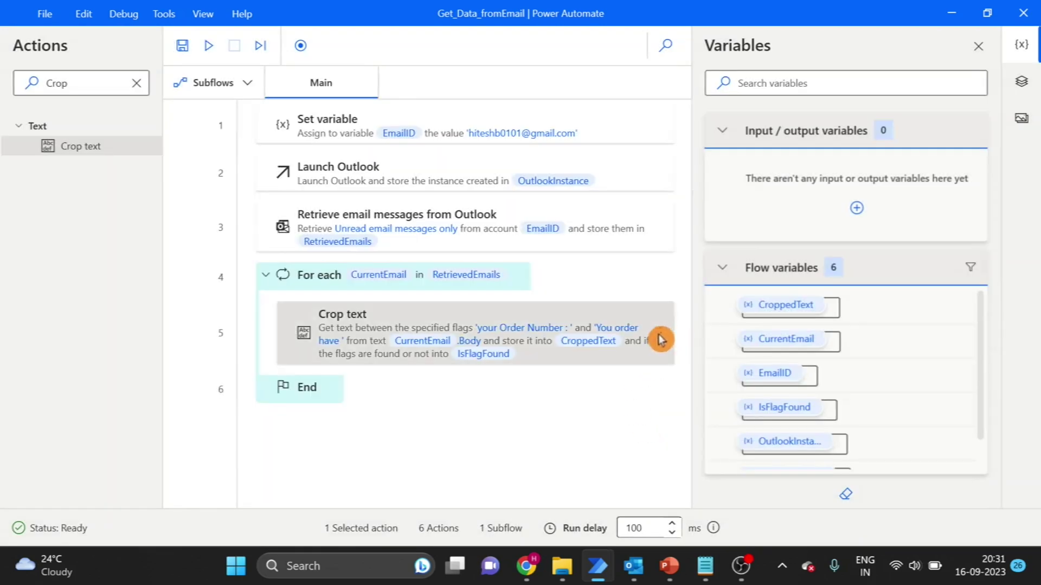
- Reopen the Crop text action, rename its cropped text output variable to Order_CroppedText and save
{"action": "left_click", "coordinate": [660, 340]}
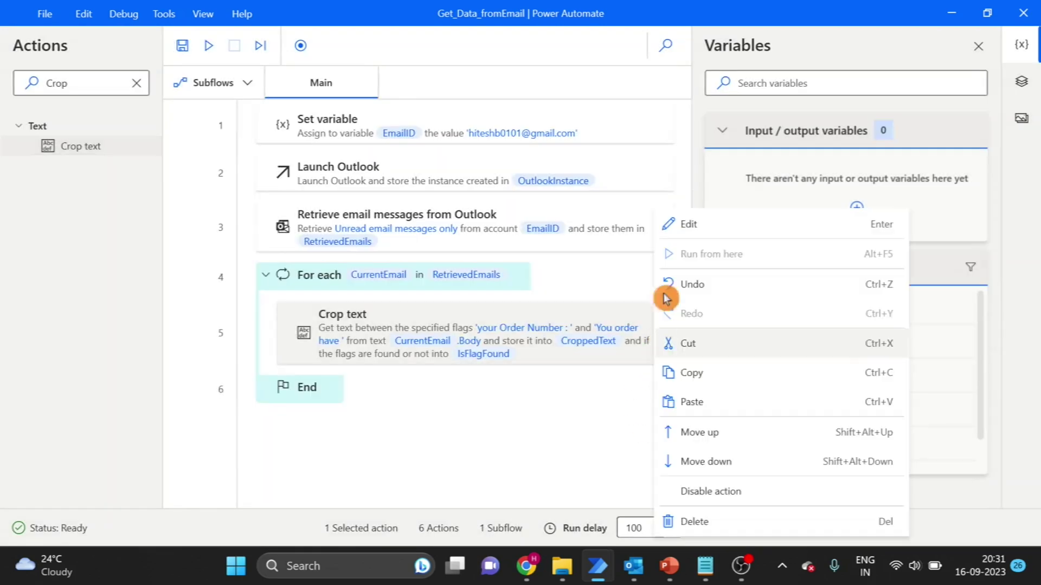
{"action": "left_click", "coordinate": [691, 222]}
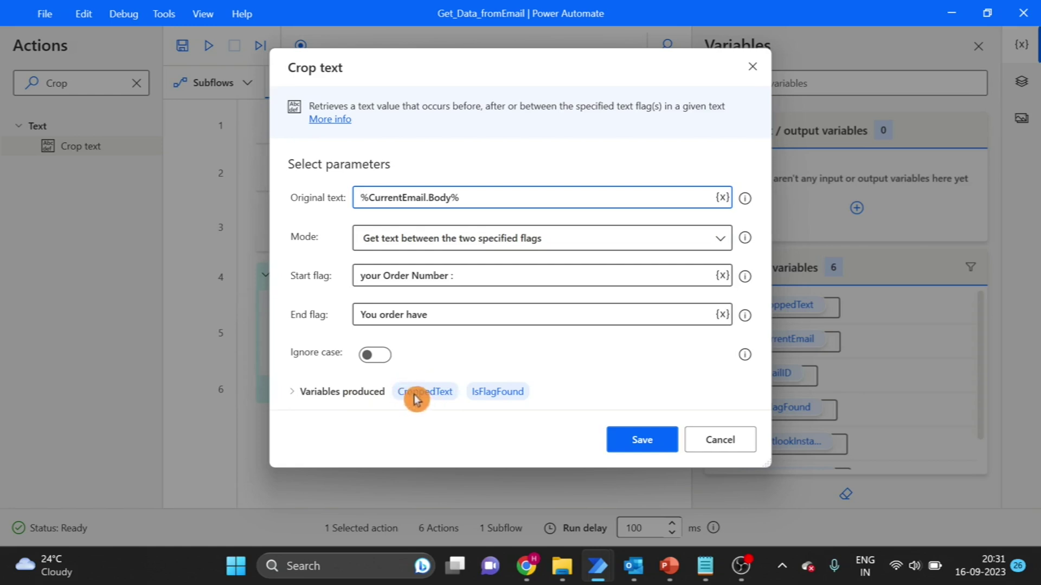
{"action": "left_click", "coordinate": [416, 399]}
{"action": "left_click", "coordinate": [418, 324]}
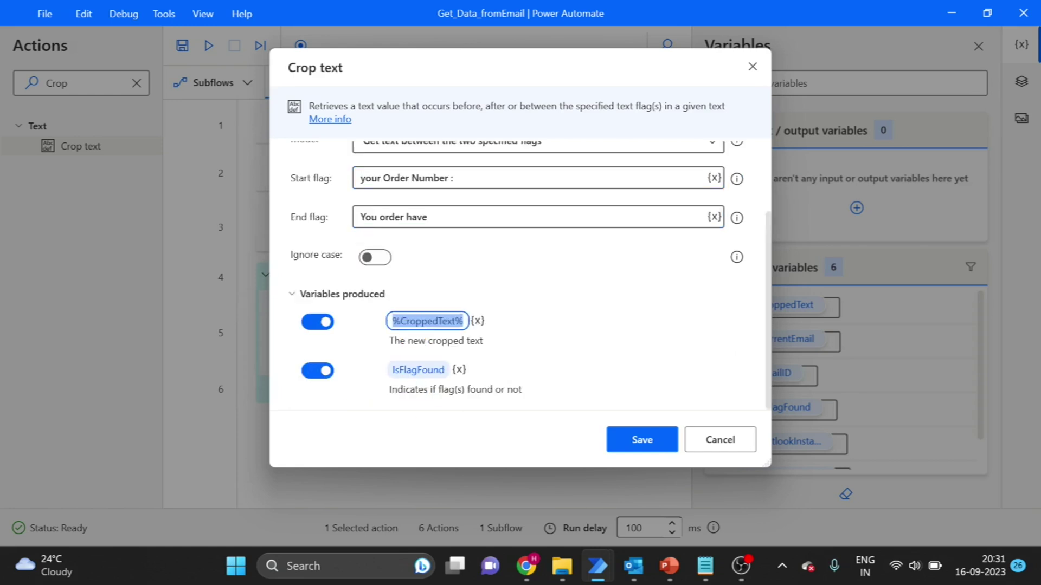
{"action": "type", "text": "%Order_CroppedText%"}
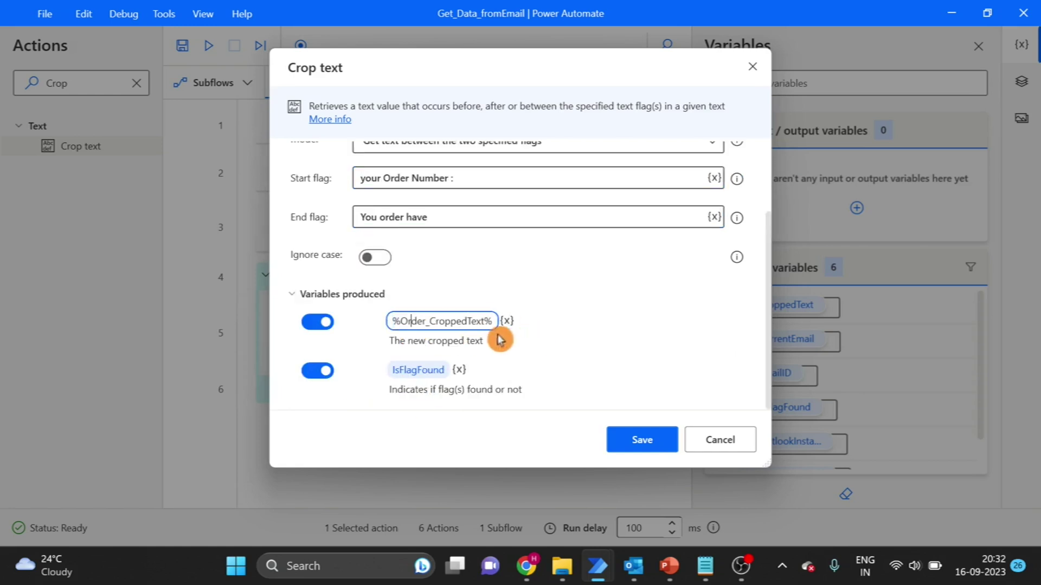
{"action": "left_click", "coordinate": [643, 442]}
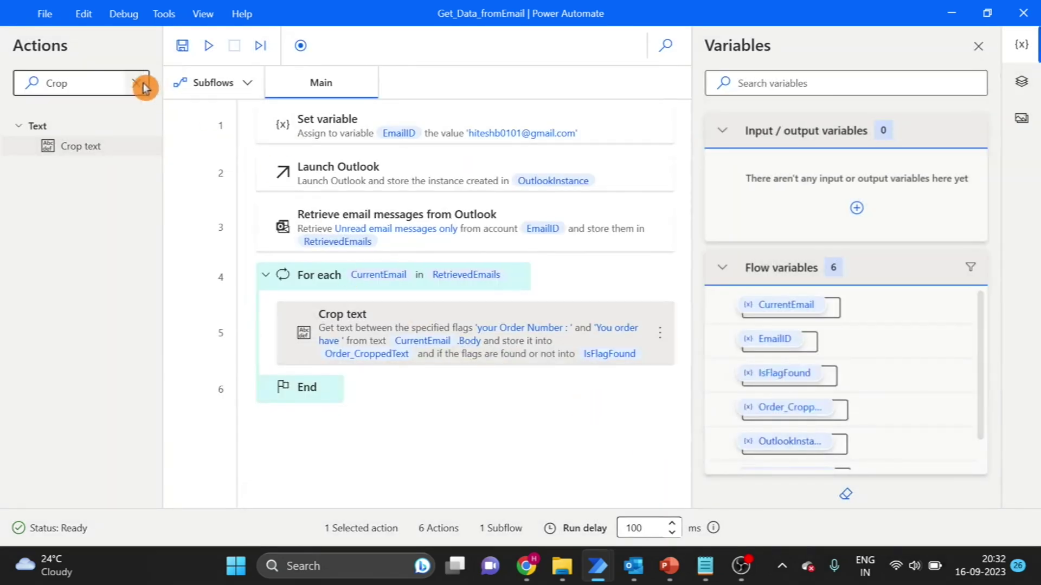
- Add a Display message action after Crop text inside the loop, with Order_CroppedText as the message to display, and save it
{"action": "left_click", "coordinate": [144, 88]}
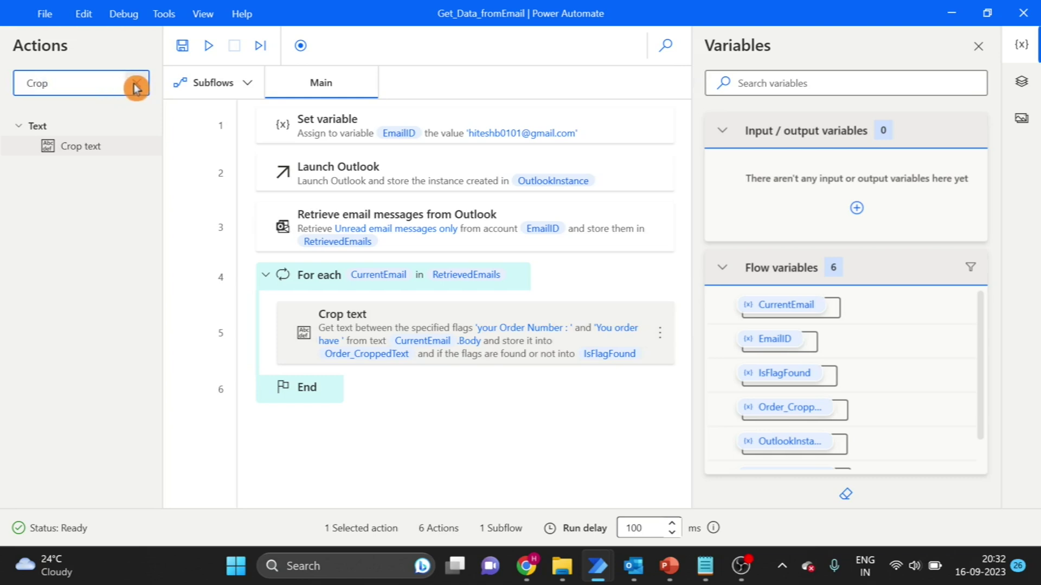
{"action": "key", "text": "BackSpace"}
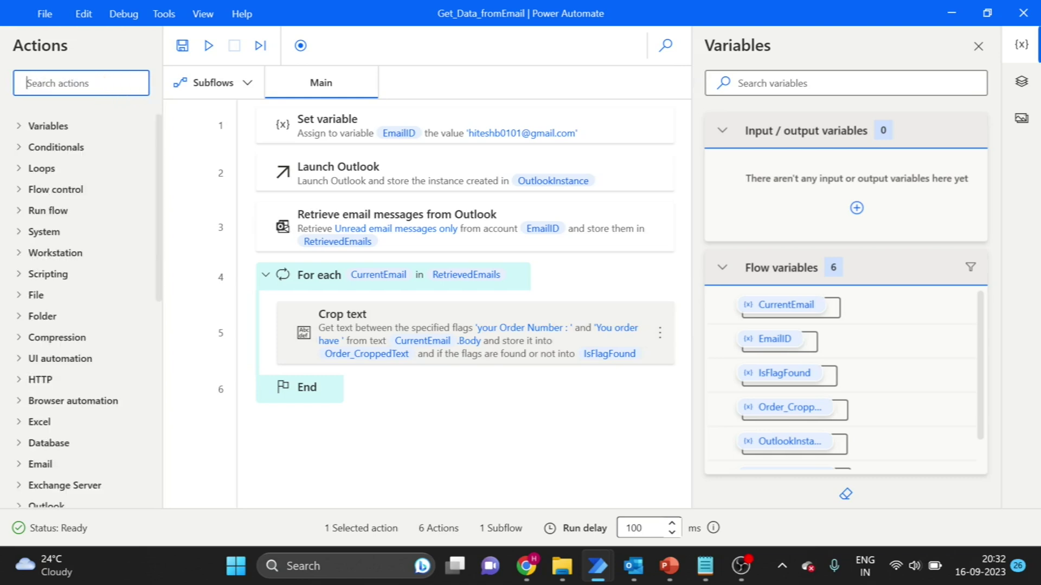
{"action": "type", "text": "Dis"}
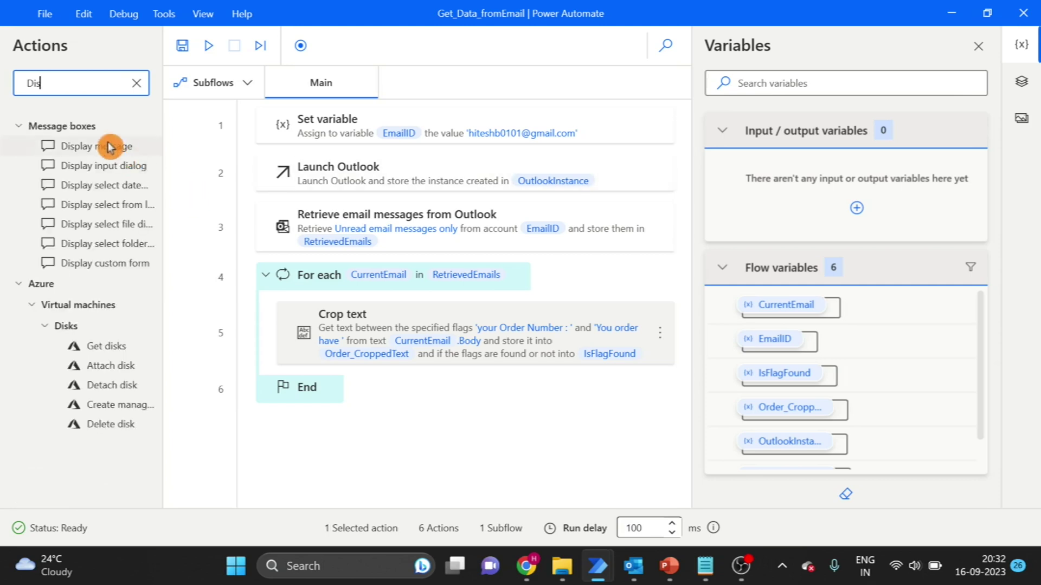
{"action": "left_click_drag", "start_coordinate": [109, 146], "coordinate": [427, 358]}
{"action": "left_click_drag", "start_coordinate": [432, 378], "coordinate": [431, 380]}
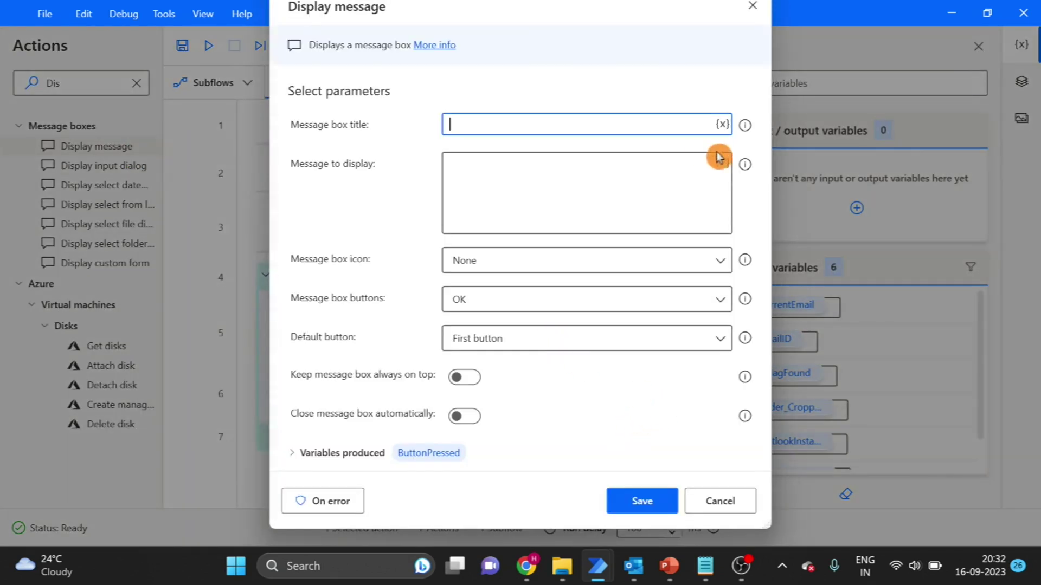
{"action": "left_click", "coordinate": [722, 164]}
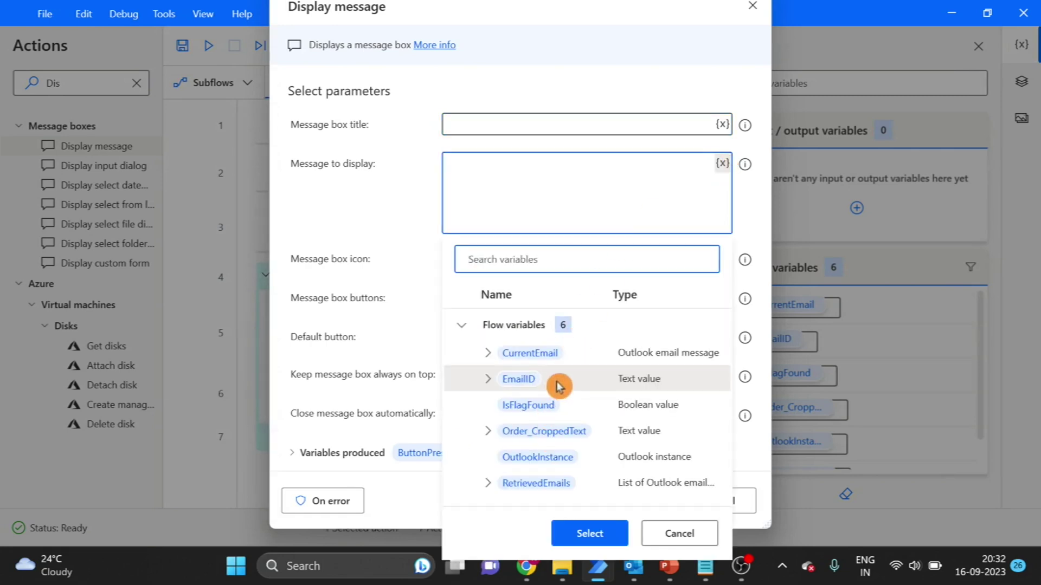
{"action": "double_click", "coordinate": [518, 432]}
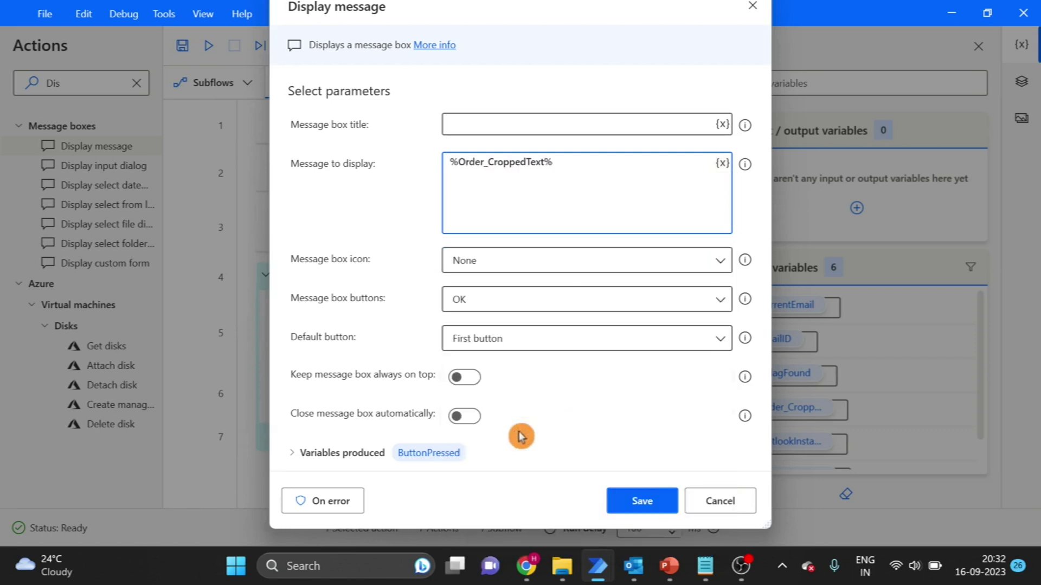
{"action": "left_click", "coordinate": [646, 503]}
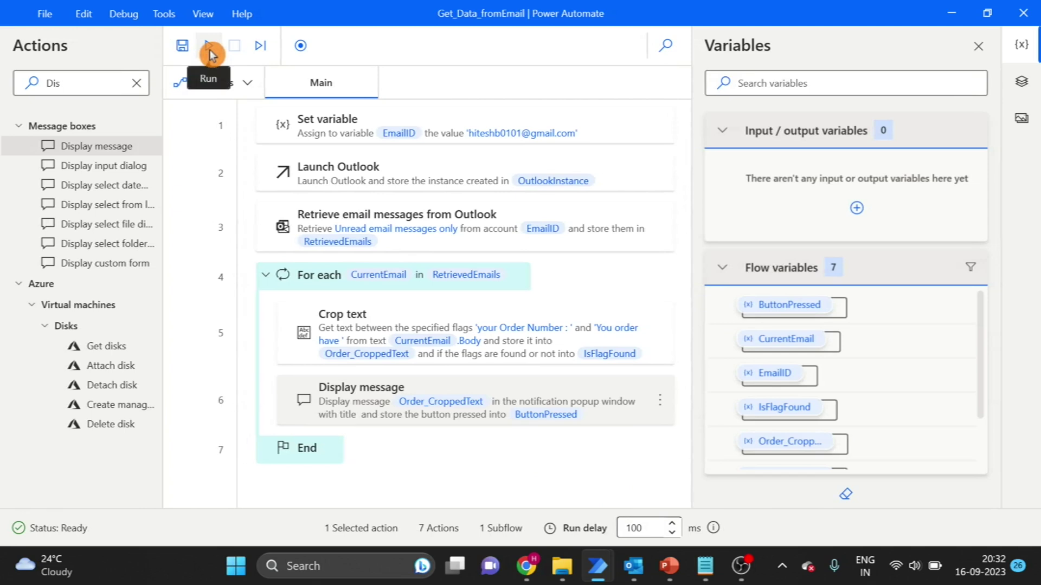
- Run the flow and compare the displayed order number with the topmost "Your Order Status" email in the Outlook inbox
{"action": "left_click", "coordinate": [209, 47]}
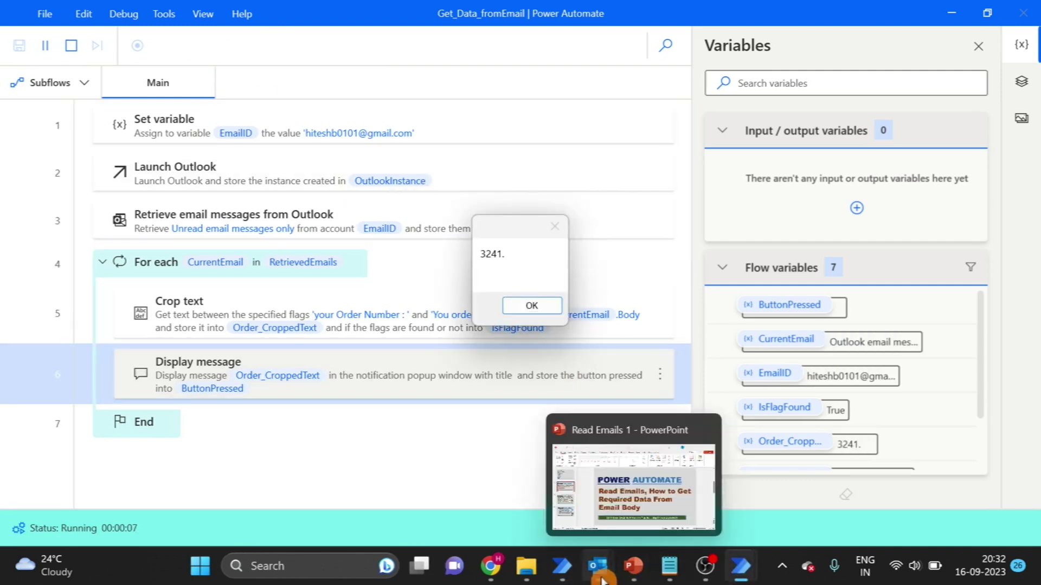
{"action": "mouse_move", "coordinate": [597, 566]}
{"action": "left_click", "coordinate": [558, 493]}
{"action": "left_click", "coordinate": [325, 331]}
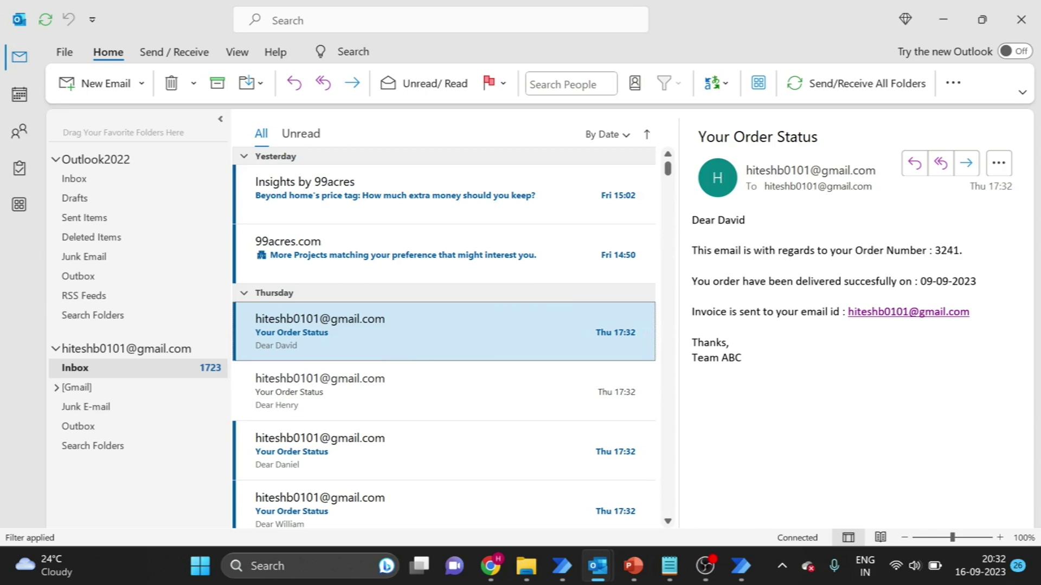
{"action": "left_click", "coordinate": [952, 256]}
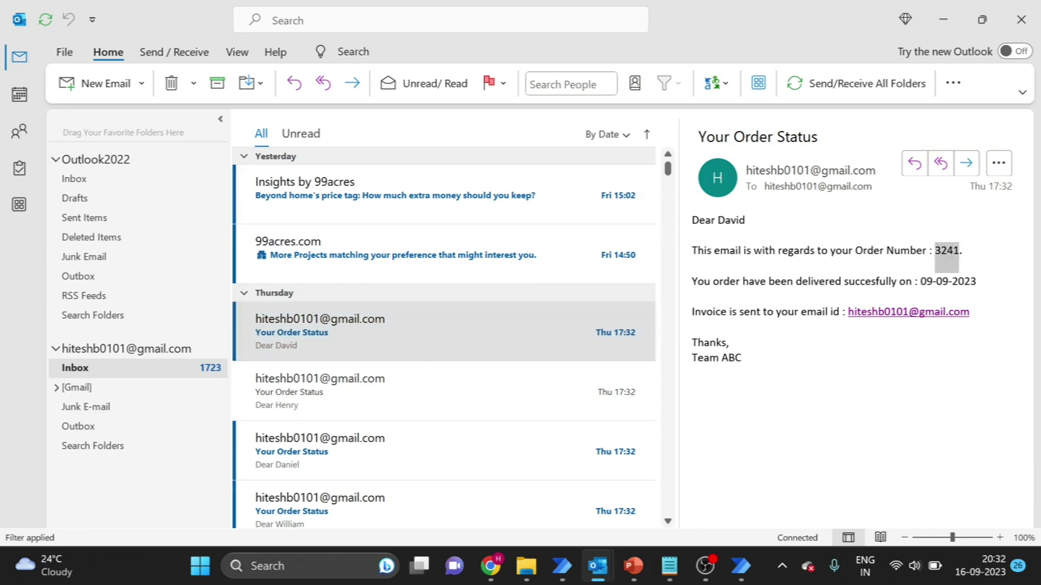
- Bring up the flow's message box and place it beside the open Outlook email to compare the order numbers
{"action": "mouse_move", "coordinate": [740, 566]}
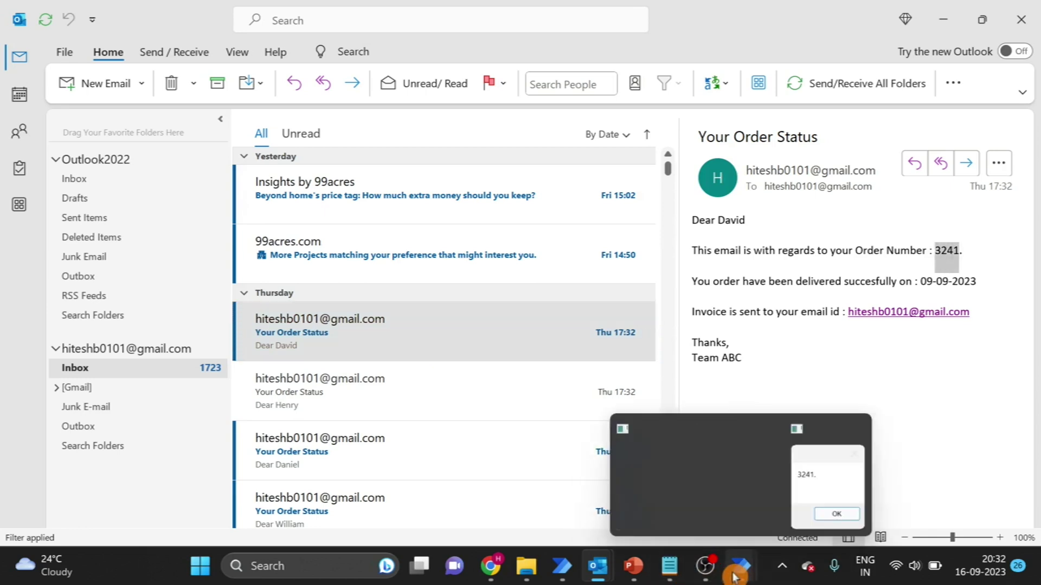
{"action": "left_click", "coordinate": [840, 470]}
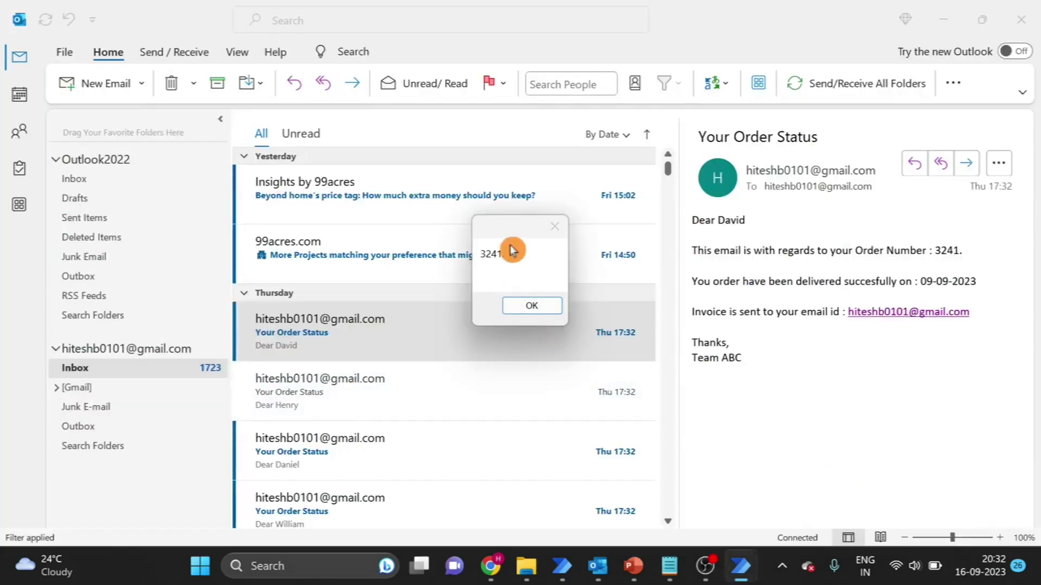
{"action": "left_click_drag", "start_coordinate": [515, 237], "coordinate": [813, 242]}
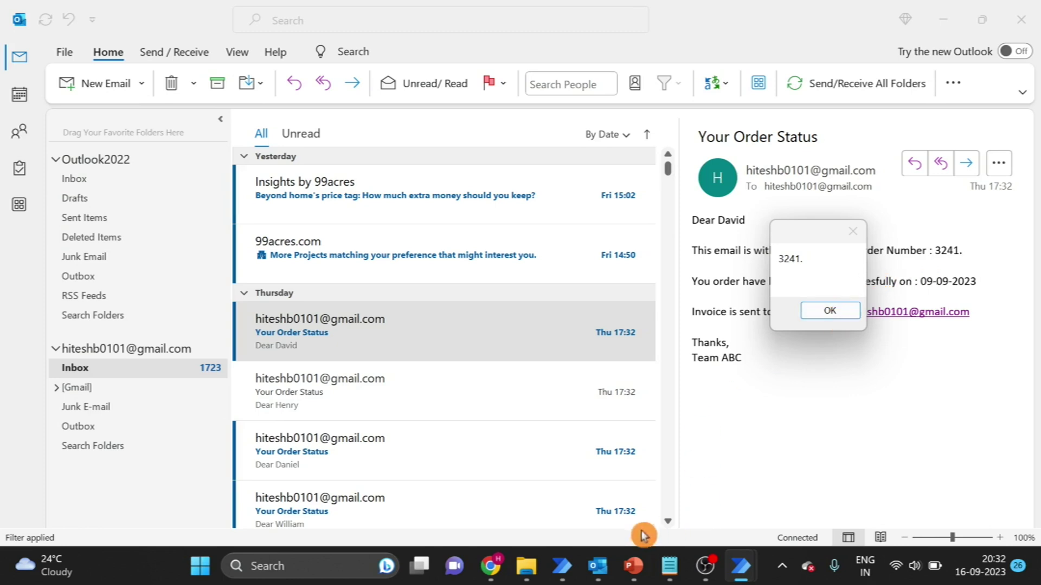
- Switch back to the Get_Data_fromEmail flow in Power Automate and stop the running flow
{"action": "mouse_move", "coordinate": [564, 575]}
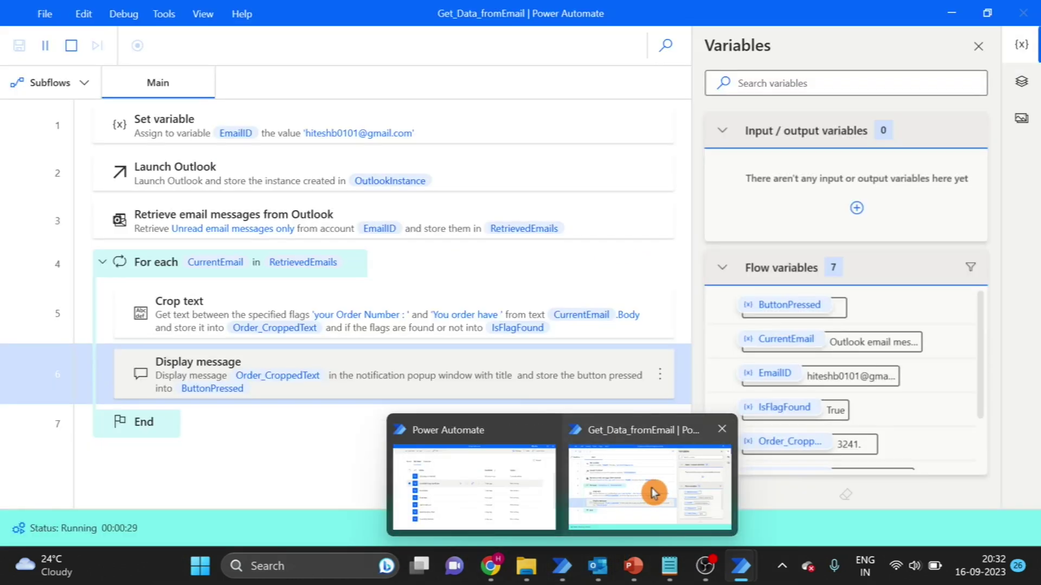
{"action": "left_click", "coordinate": [654, 493]}
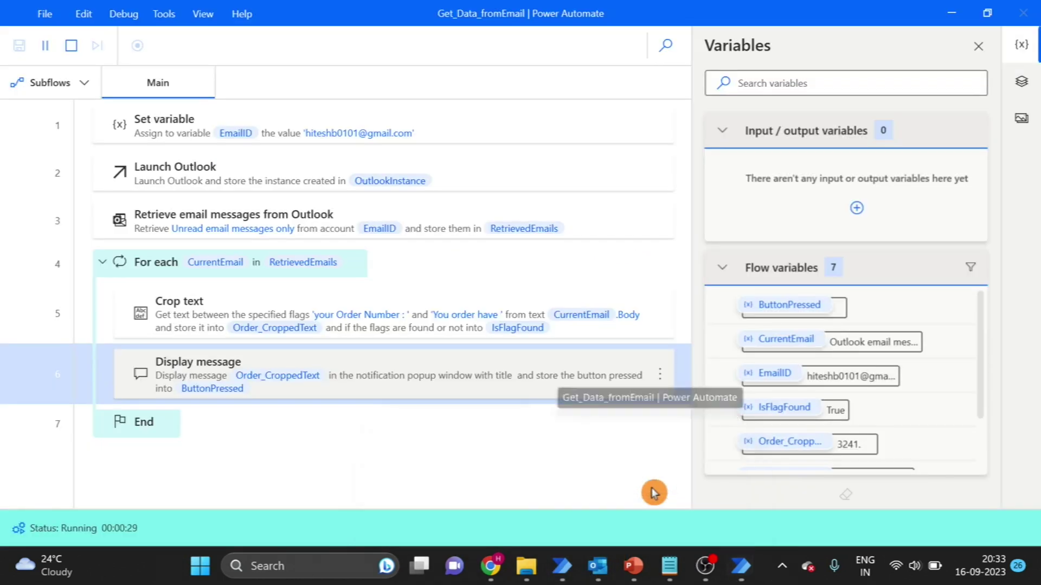
{"action": "left_click", "coordinate": [71, 45]}
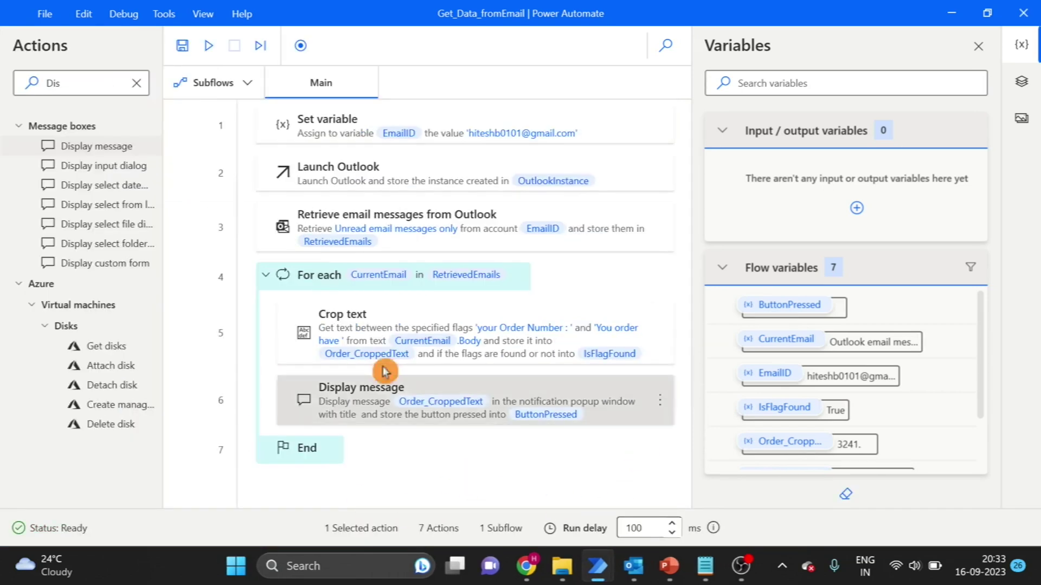
- Add a second Crop text action after the first, with %CurrentEmail.Date% as original text and mode "Get text between the two specified flags"
{"action": "left_click", "coordinate": [133, 86]}
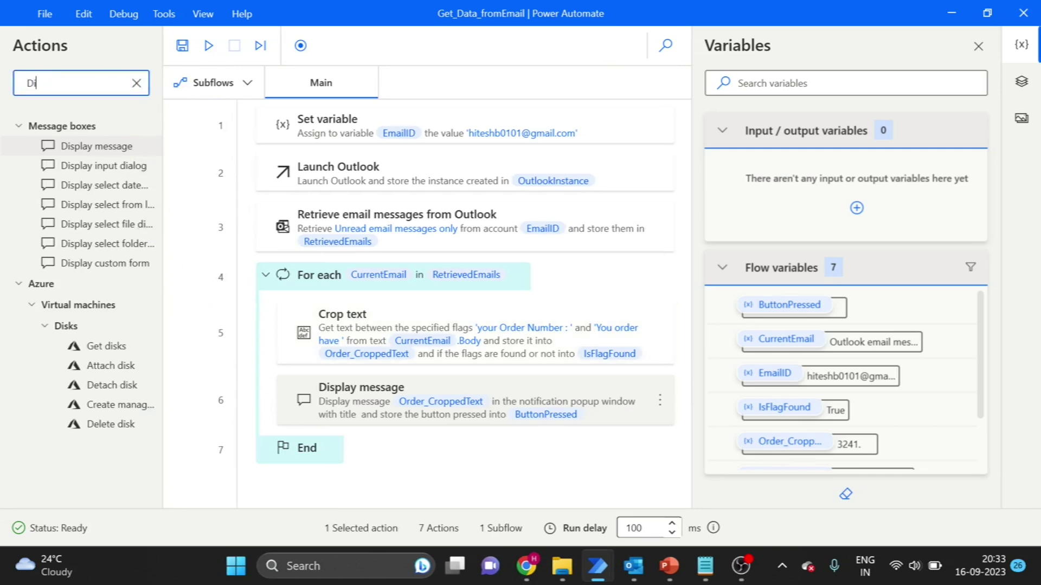
{"action": "key", "text": "BackSpace"}
{"action": "key", "text": "BackSpace"}
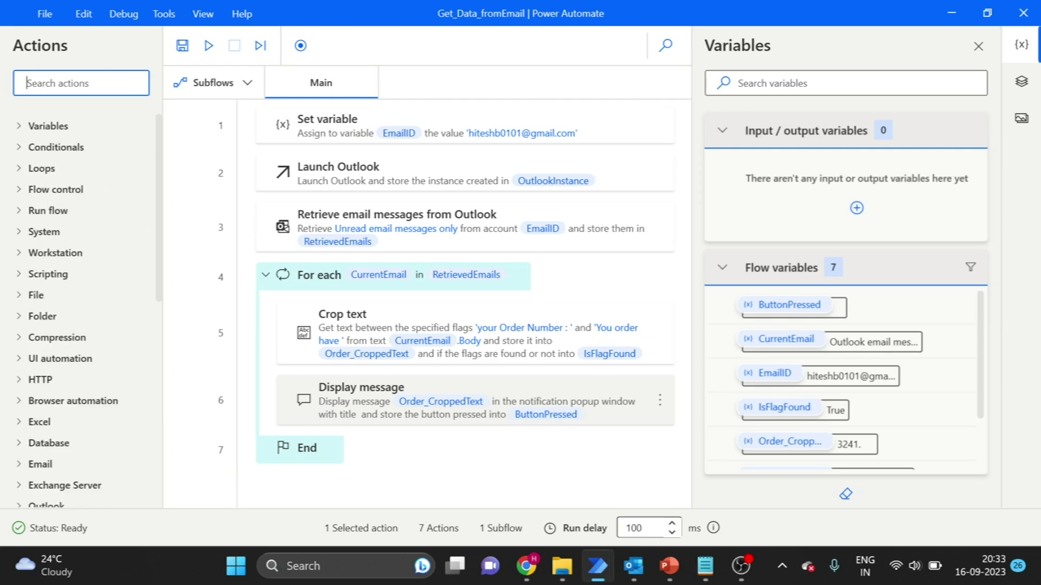
{"action": "type", "text": "d"}
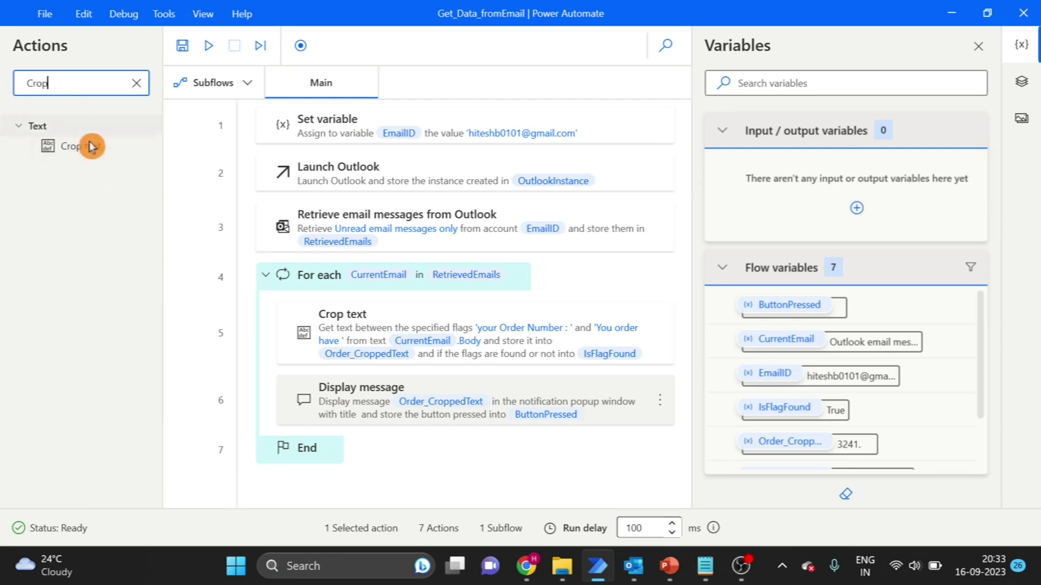
{"action": "left_click_drag", "start_coordinate": [91, 146], "coordinate": [430, 362]}
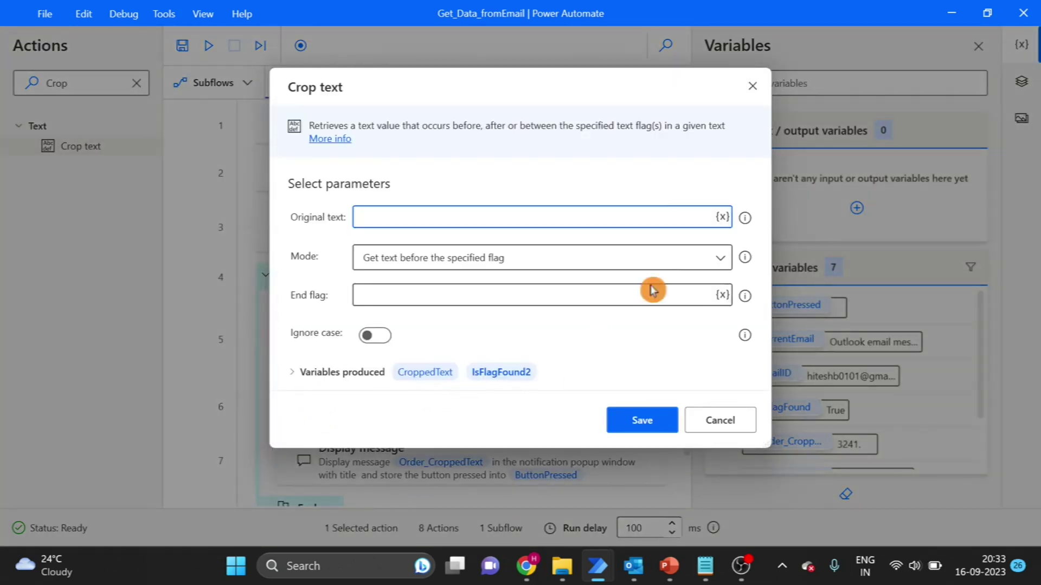
{"action": "left_click", "coordinate": [725, 217]}
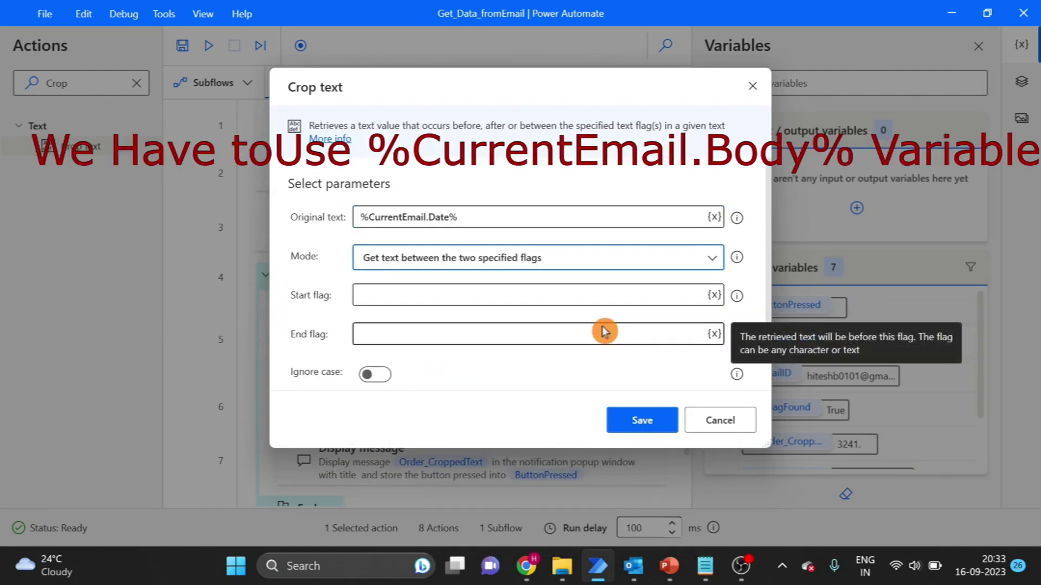
- Copy "delivered succesfully on :" from the Outlook order message into the second Crop text action's start flag
{"action": "left_click", "coordinate": [597, 296]}
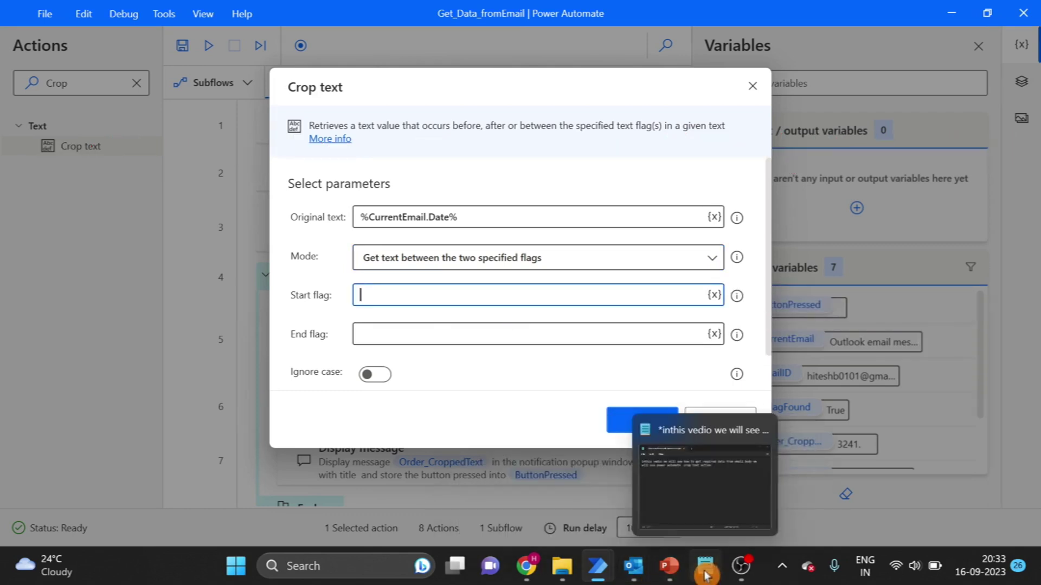
{"action": "mouse_move", "coordinate": [653, 559]}
{"action": "left_click", "coordinate": [667, 468]}
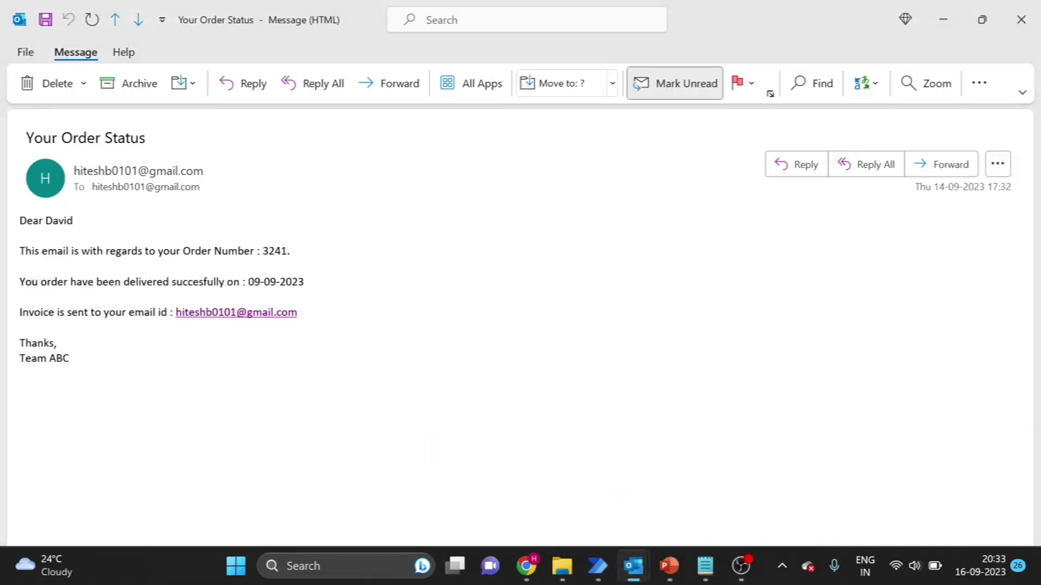
{"action": "left_click_drag", "start_coordinate": [19, 282], "coordinate": [96, 283]}
{"action": "left_click_drag", "start_coordinate": [172, 282], "coordinate": [248, 282]}
{"action": "left_click_drag", "start_coordinate": [171, 282], "coordinate": [155, 286]}
{"action": "key", "text": "ctrl+c"}
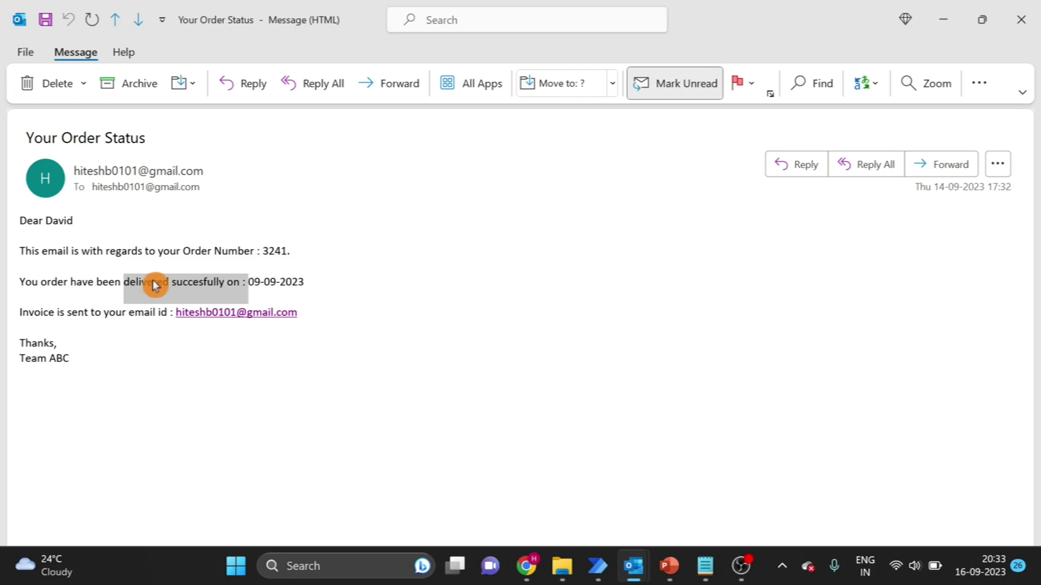
{"action": "mouse_move", "coordinate": [598, 566]}
{"action": "left_click", "coordinate": [681, 495]}
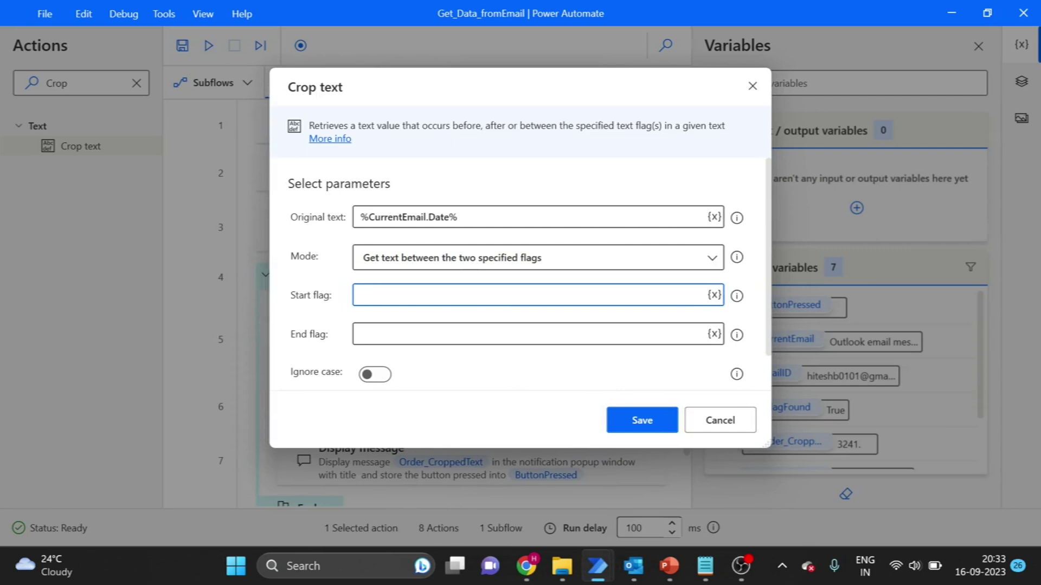
{"action": "key", "text": "ctrl+v"}
- Copy "Invoice is sent" from the Outlook message into the second Crop text action's end flag and save the action
{"action": "left_click", "coordinate": [423, 334]}
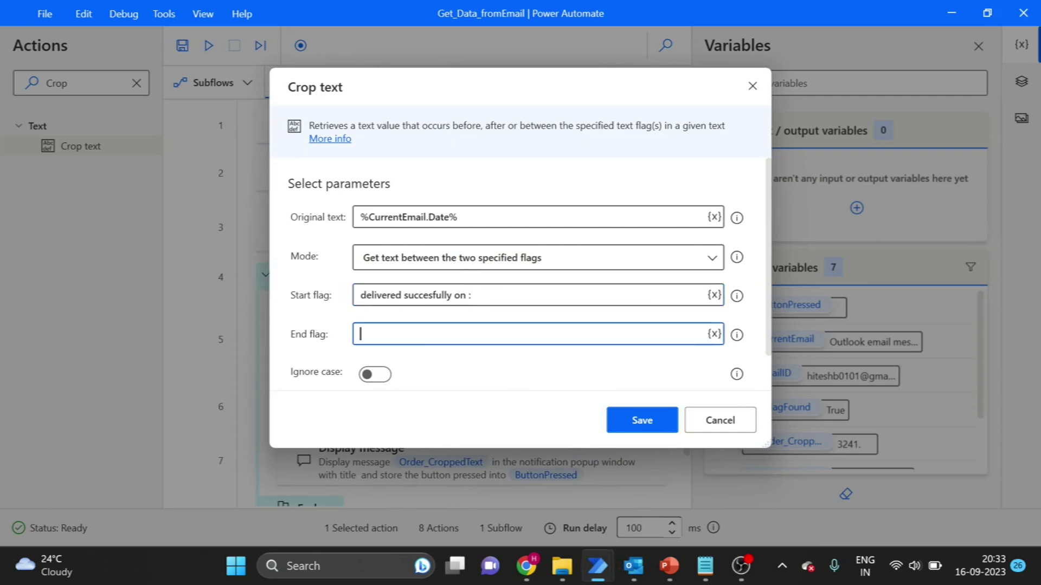
{"action": "mouse_move", "coordinate": [628, 561]}
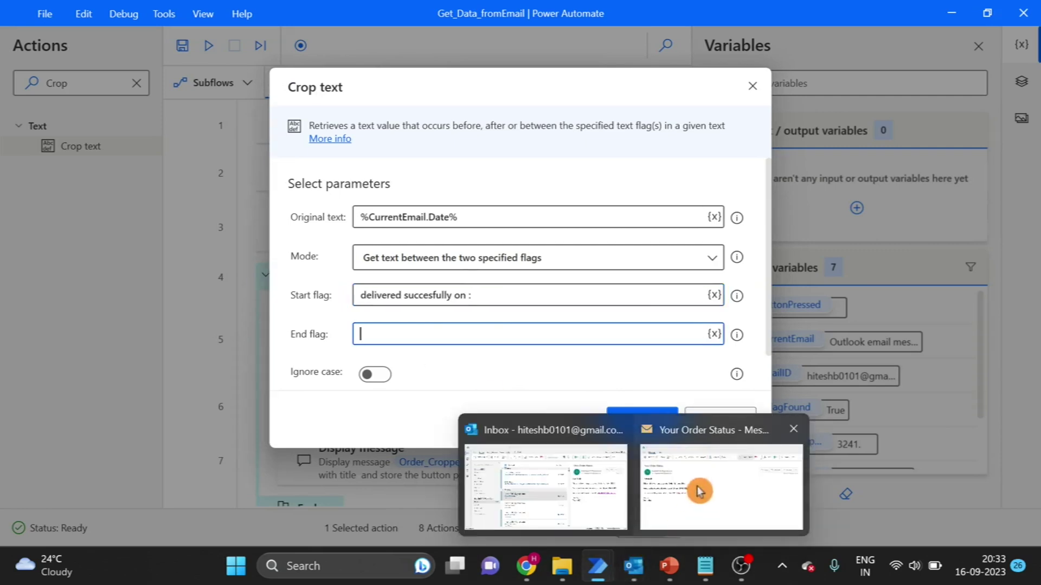
{"action": "left_click", "coordinate": [699, 509]}
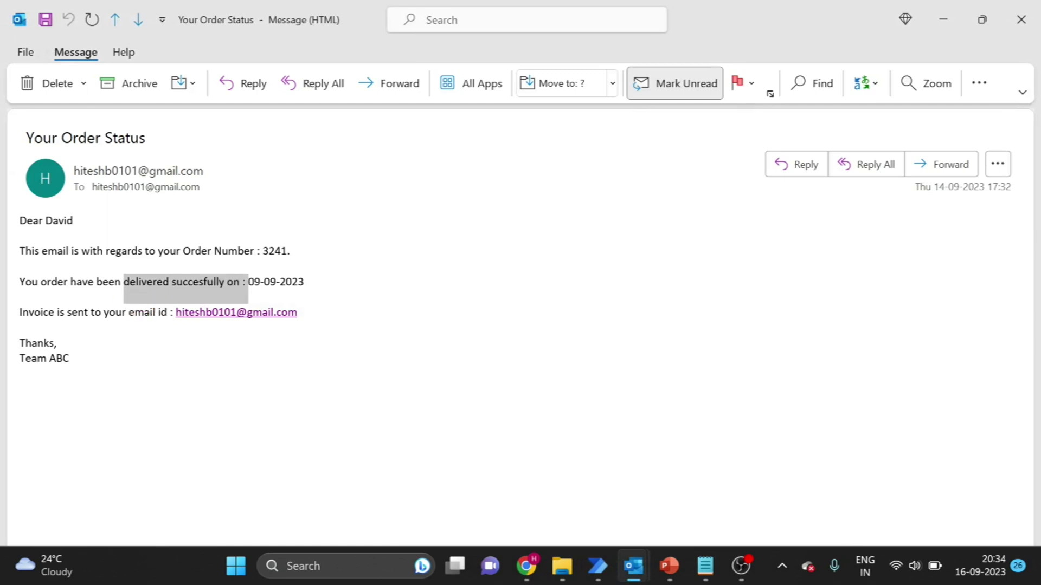
{"action": "left_click_drag", "start_coordinate": [90, 312], "coordinate": [23, 313]}
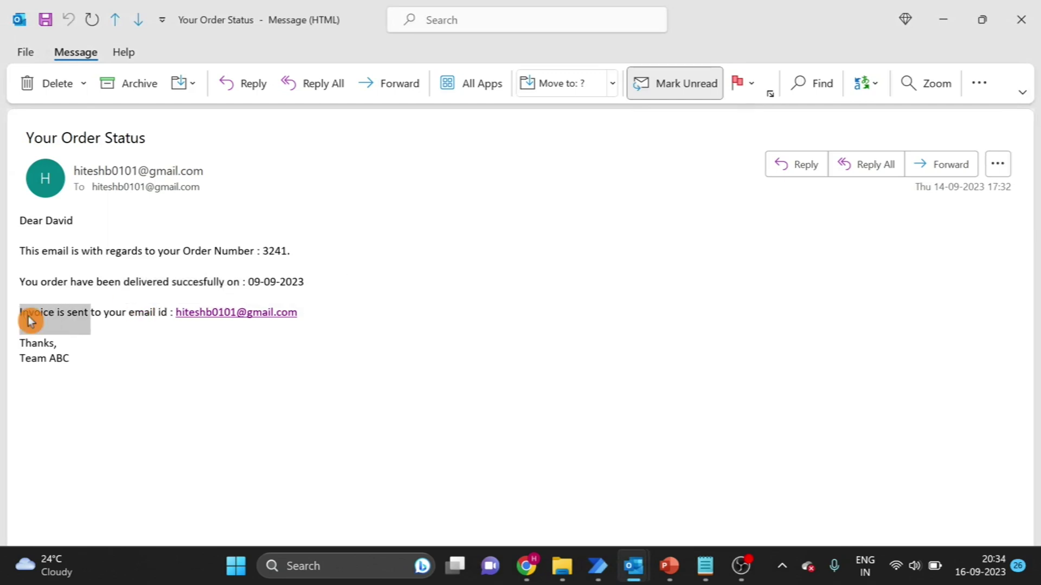
{"action": "mouse_move", "coordinate": [597, 566]}
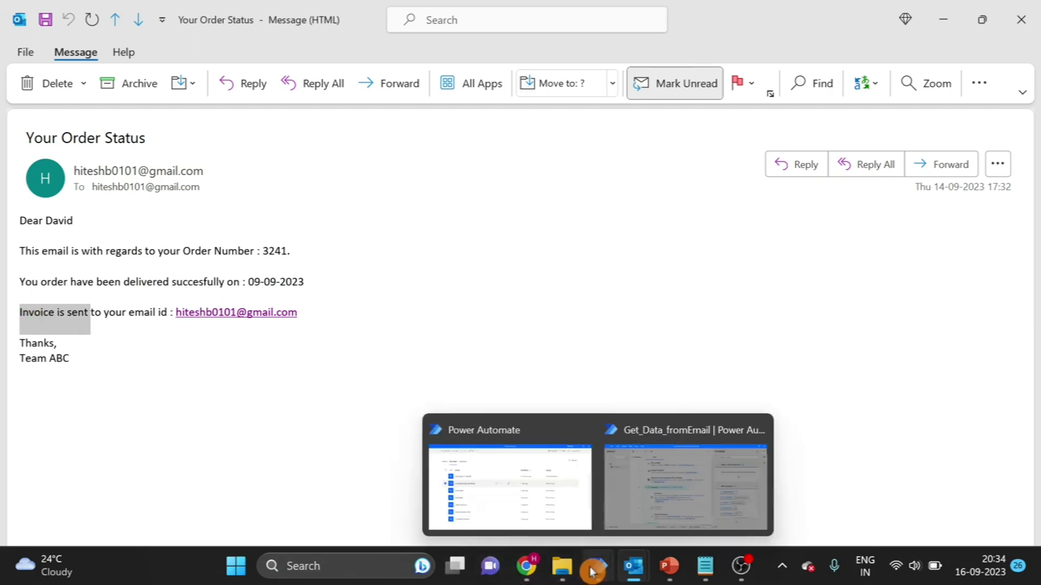
{"action": "left_click", "coordinate": [668, 489]}
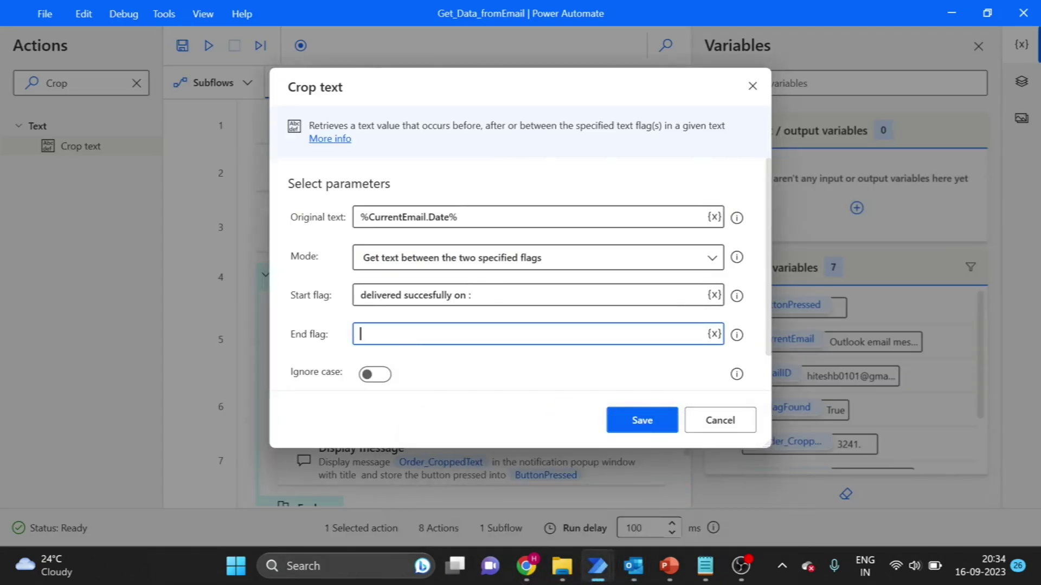
{"action": "left_click", "coordinate": [646, 422]}
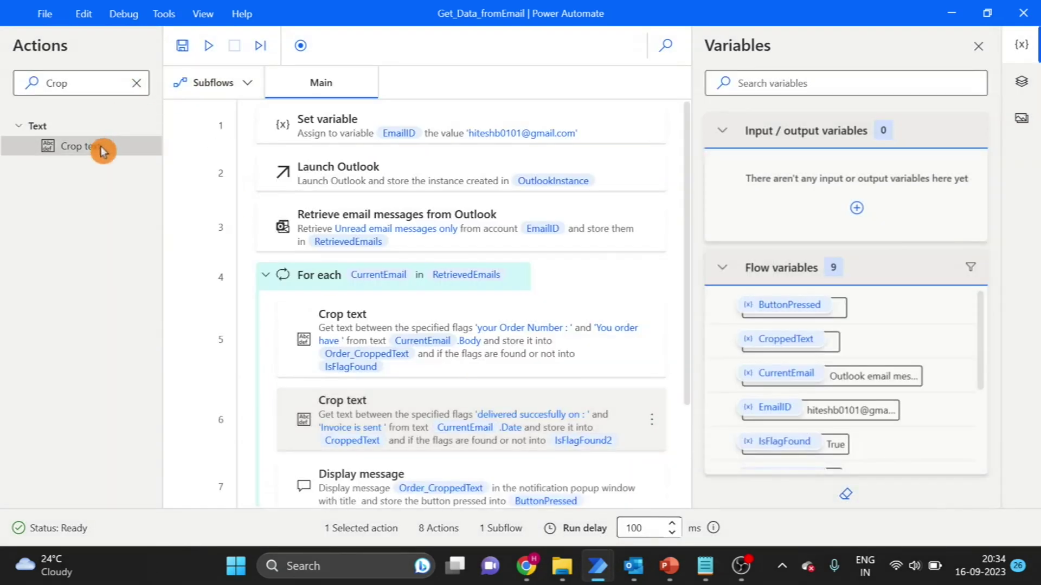
- Add a third Crop text action after the second, with %CurrentEmail['From']% as original text and mode "Get text between the two specified flags"
{"action": "left_click_drag", "start_coordinate": [103, 152], "coordinate": [448, 460]}
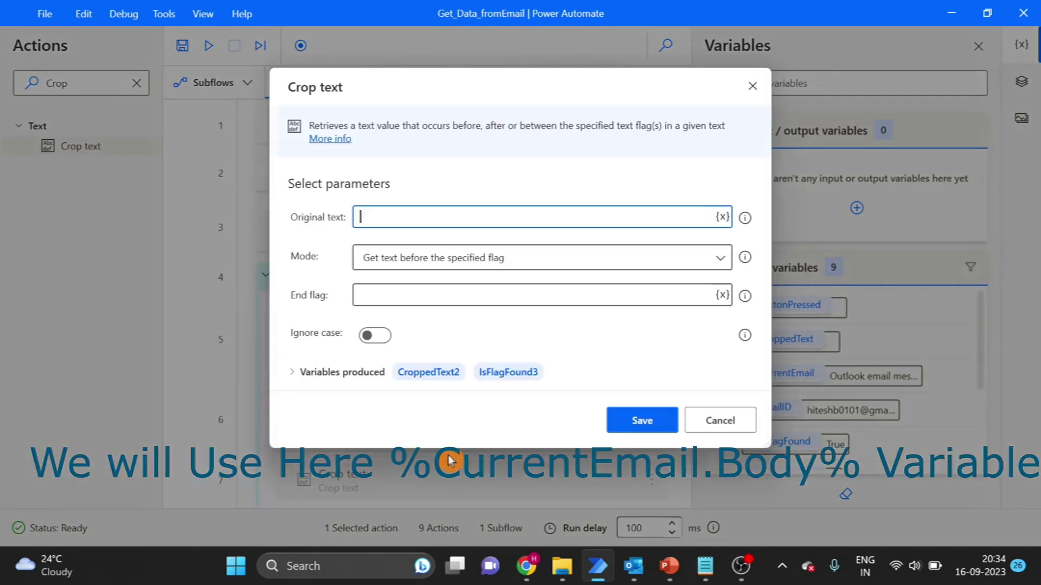
{"action": "left_click", "coordinate": [721, 219]}
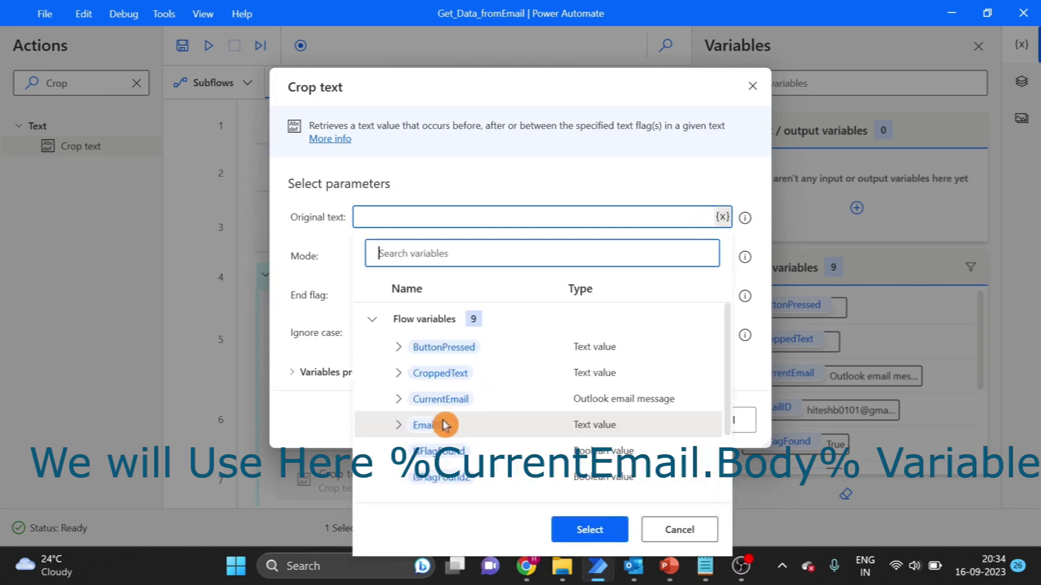
{"action": "left_click", "coordinate": [400, 405]}
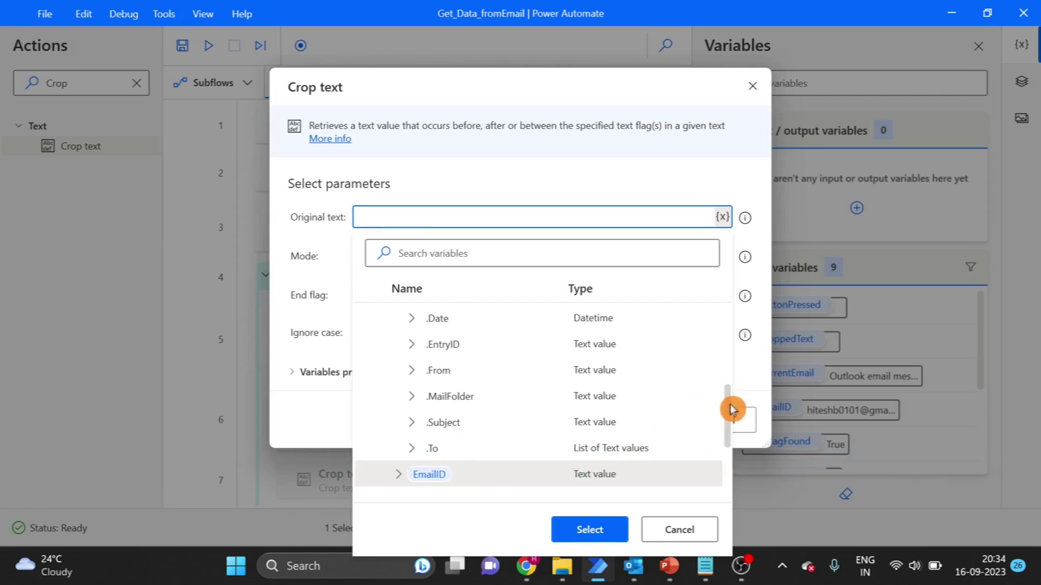
{"action": "scroll", "coordinate": [731, 409], "scroll_direction": "up", "scroll_amount": 1}
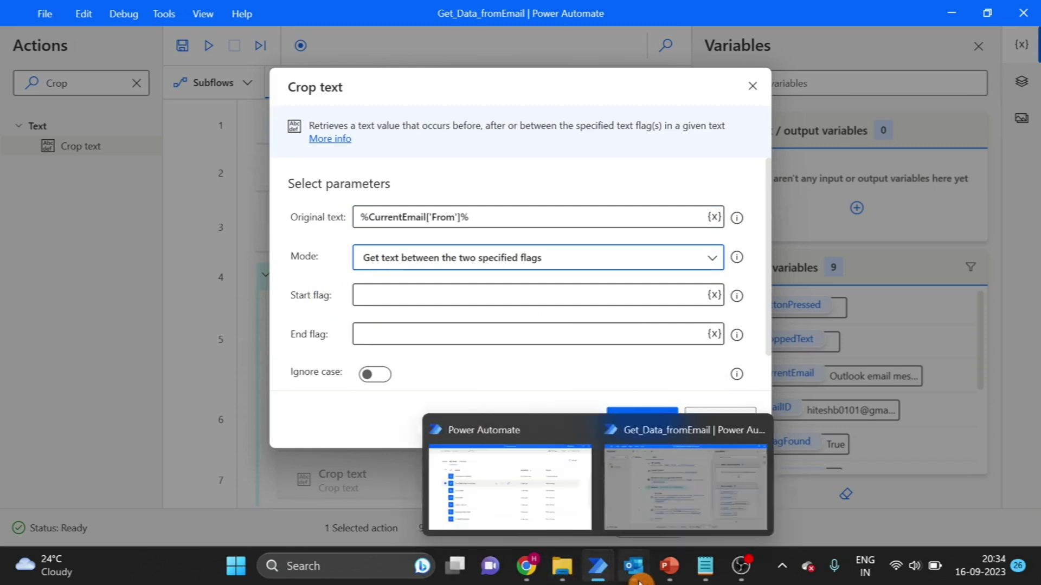
- Copy "your email id :" from the Outlook order message into the third Crop text action's start flag
{"action": "mouse_move", "coordinate": [645, 572]}
{"action": "left_click", "coordinate": [713, 465]}
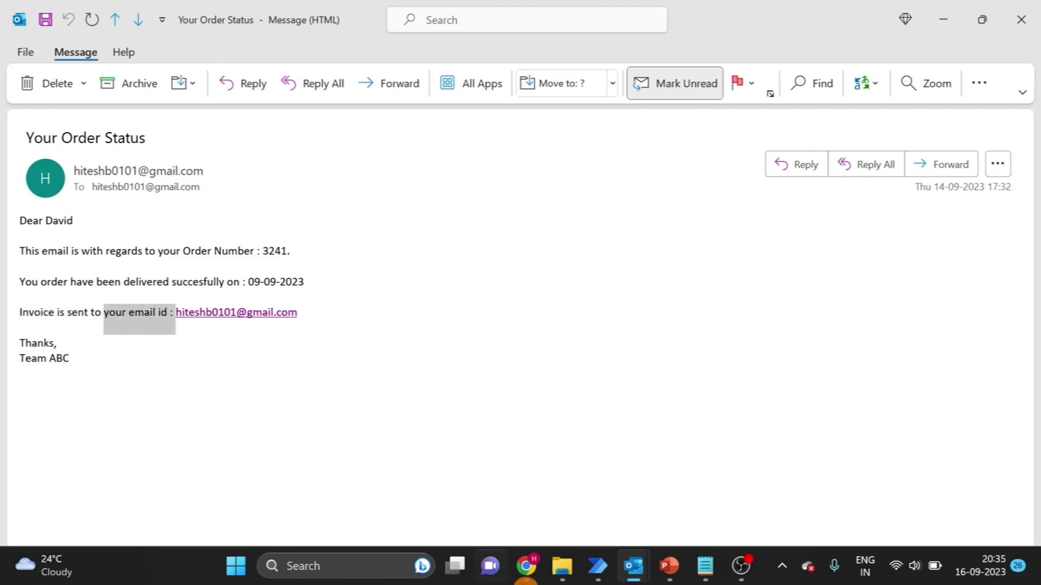
{"action": "mouse_move", "coordinate": [598, 565]}
{"action": "left_click", "coordinate": [719, 473]}
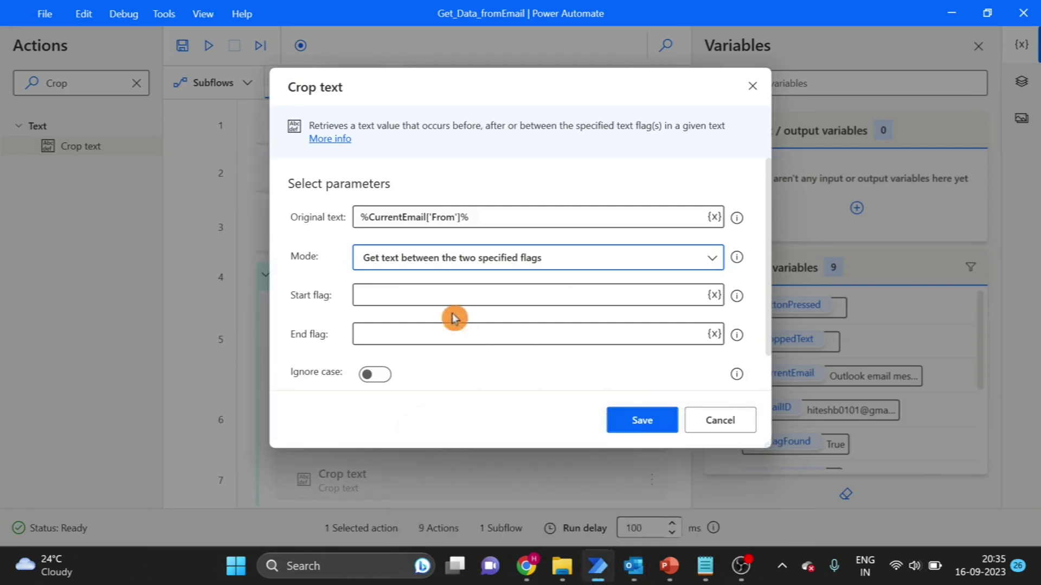
{"action": "left_click", "coordinate": [454, 295]}
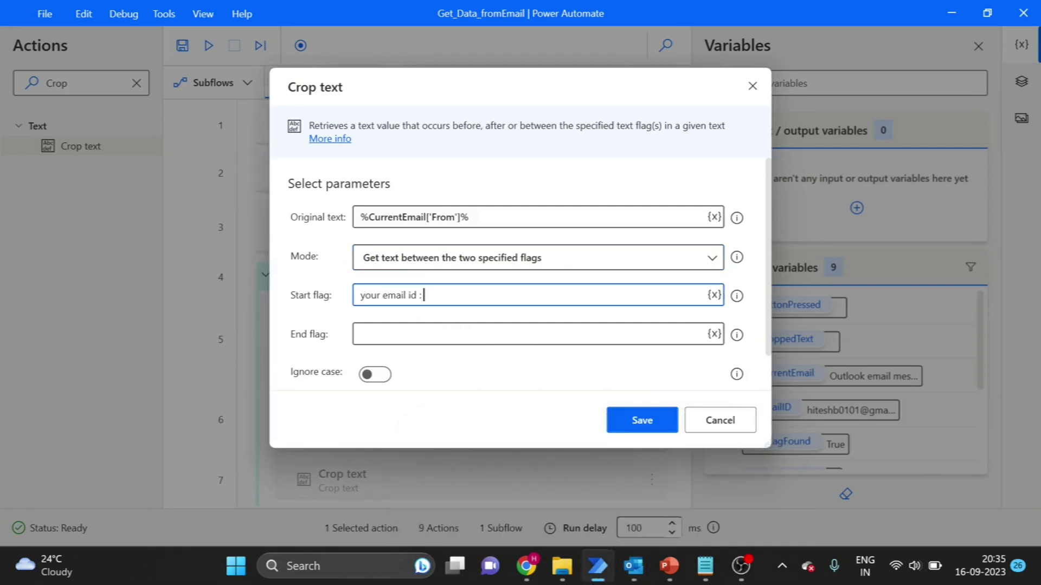
- Copy "Thanks," from the Outlook order message into the third Crop text action's end flag
{"action": "left_click", "coordinate": [494, 335]}
{"action": "mouse_move", "coordinate": [633, 566]}
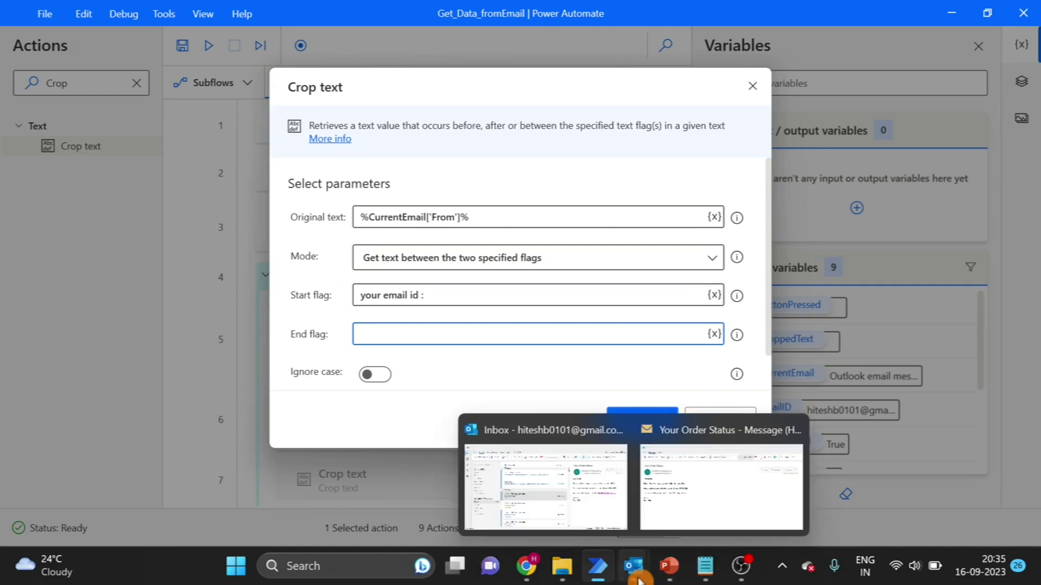
{"action": "left_click", "coordinate": [726, 496]}
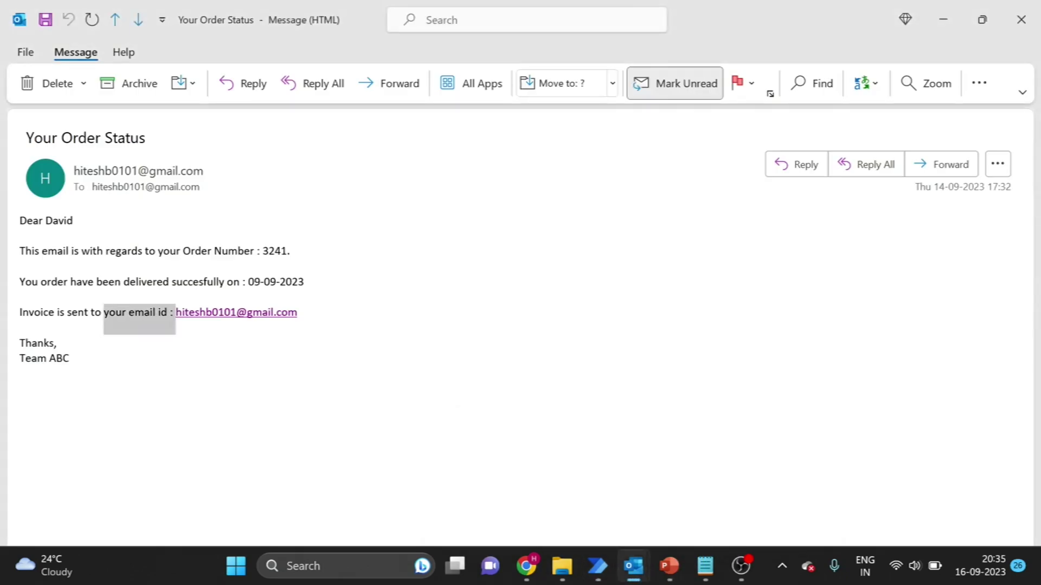
{"action": "left_click_drag", "start_coordinate": [59, 343], "coordinate": [27, 353]}
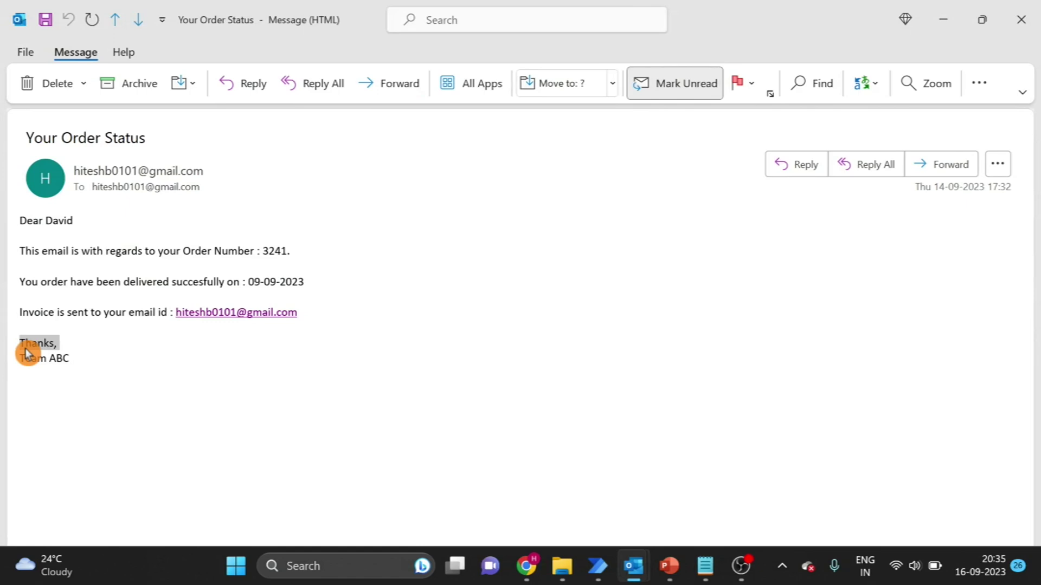
{"action": "mouse_move", "coordinate": [598, 566]}
{"action": "left_click", "coordinate": [614, 476]}
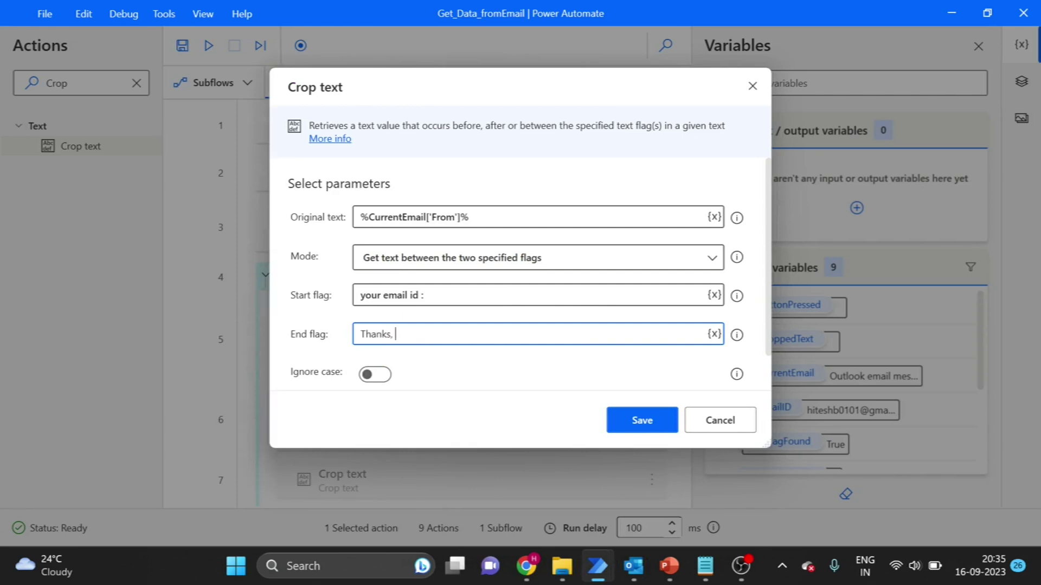
- Rename the third Crop text action's cropped-text output variable to Emailid_CroppedText2 and save the action
{"action": "scroll", "coordinate": [656, 428], "scroll_direction": "down", "scroll_amount": 1}
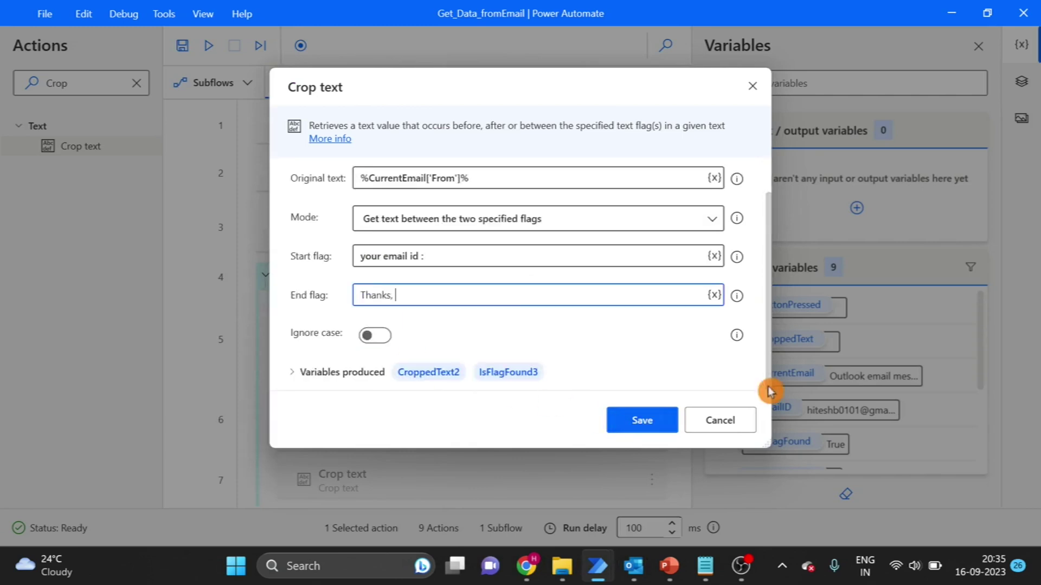
{"action": "left_click", "coordinate": [414, 375]}
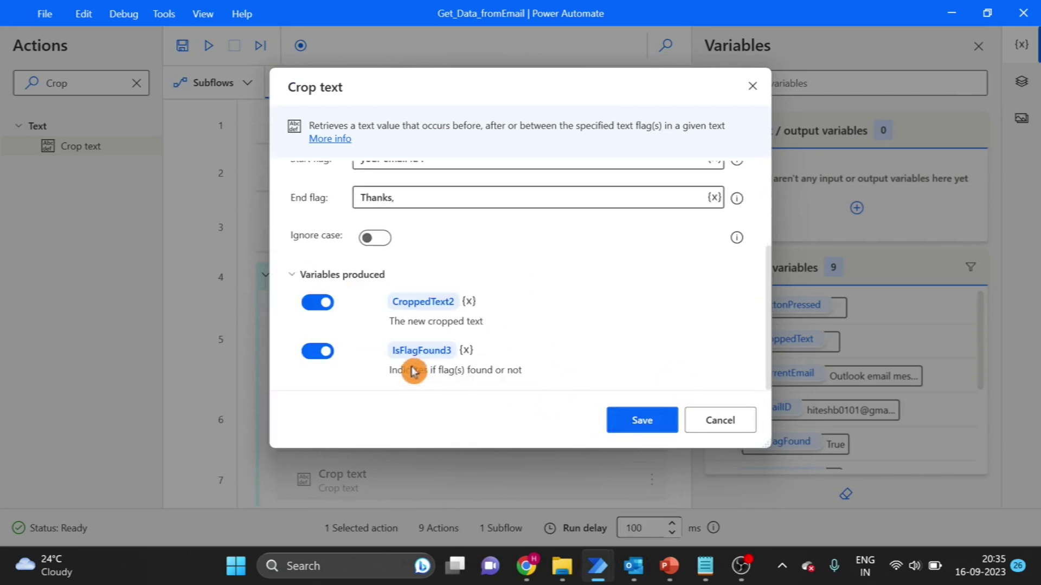
{"action": "left_click", "coordinate": [401, 302]}
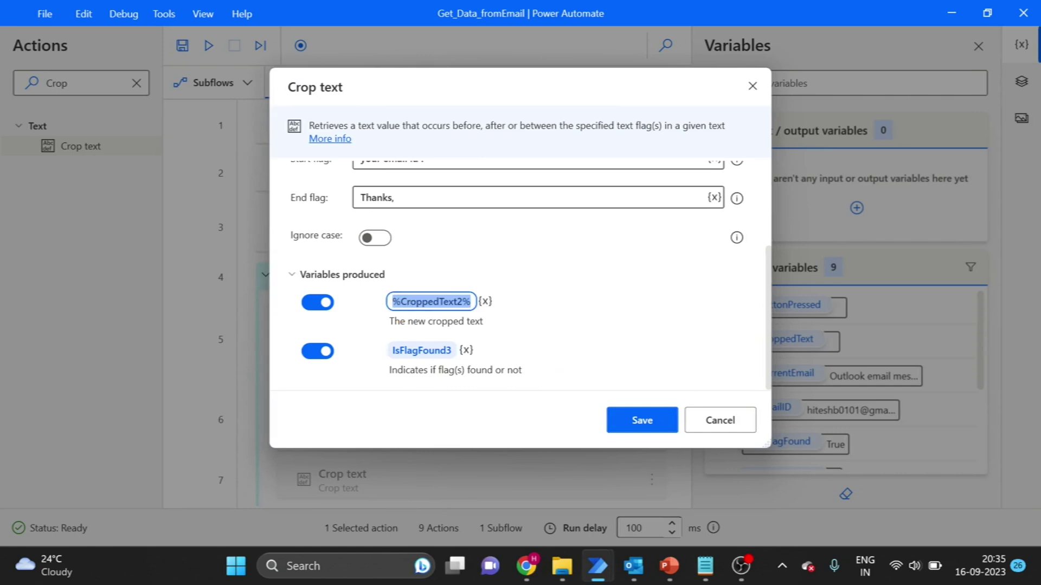
{"action": "left_click", "coordinate": [400, 301]}
{"action": "type", "text": "Email"}
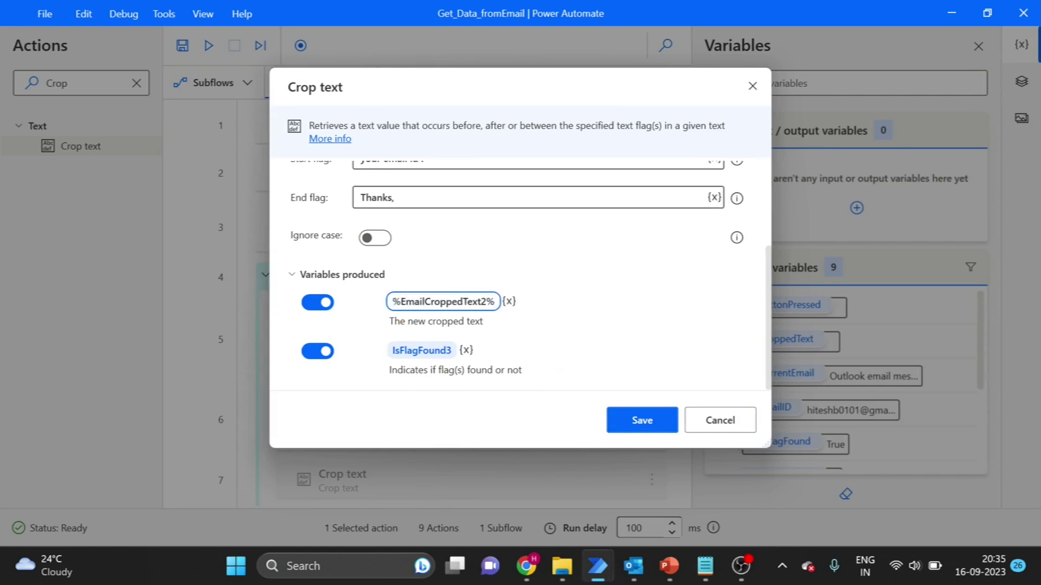
{"action": "type", "text": "_"}
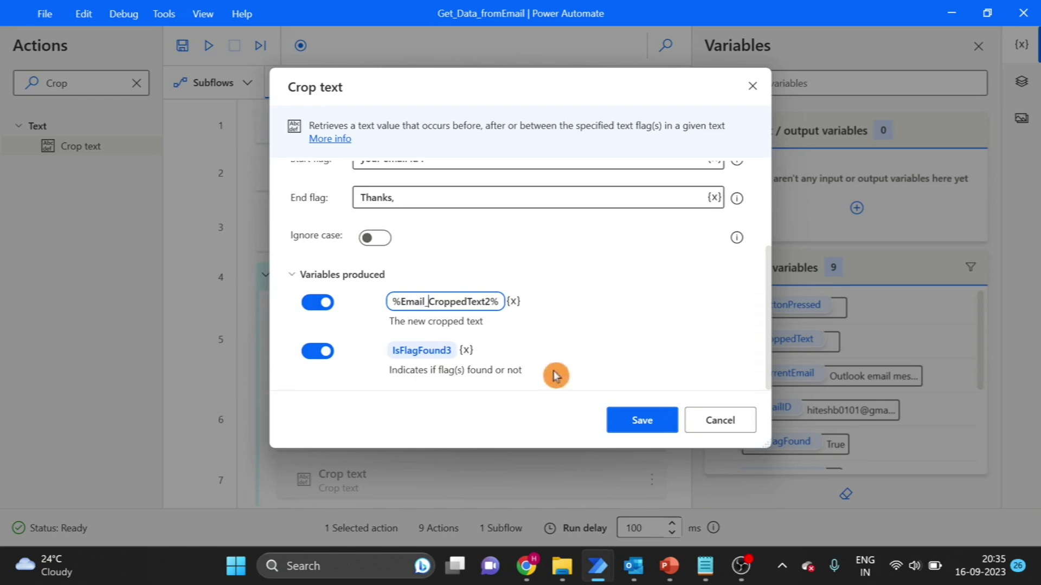
{"action": "key", "text": "Left"}
{"action": "type", "text": "id"}
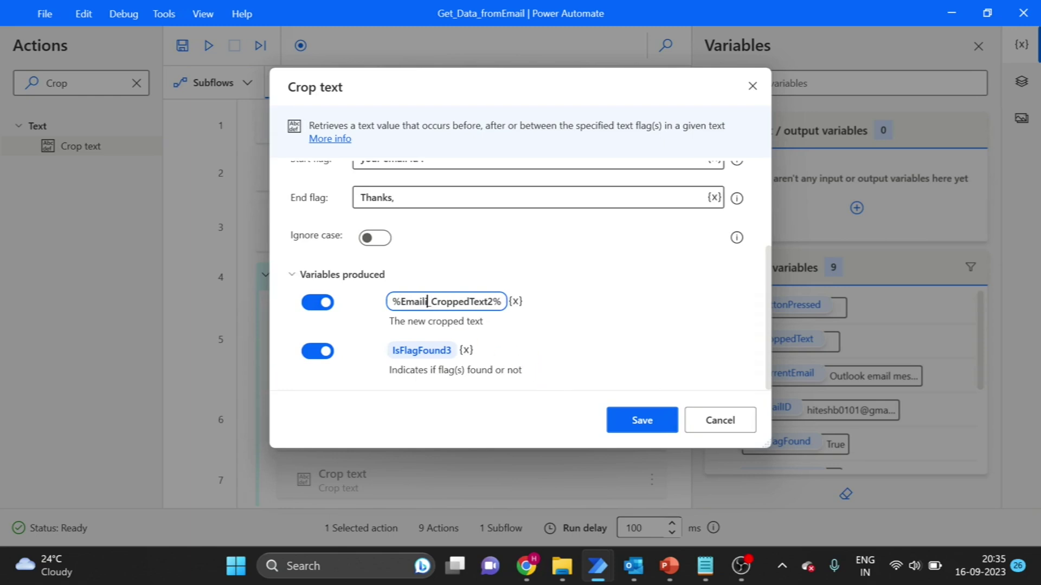
{"action": "left_click", "coordinate": [644, 422]}
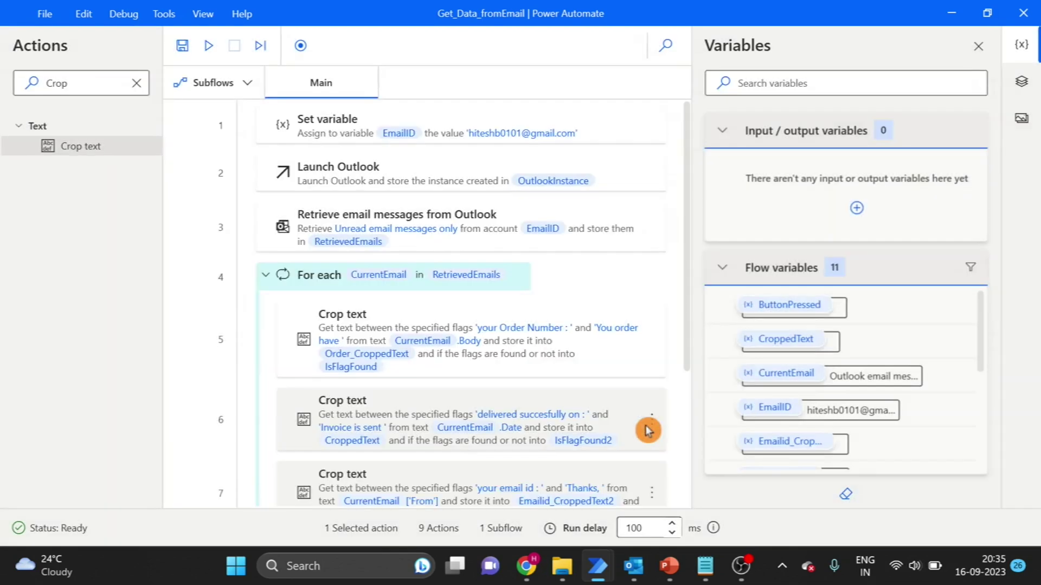
- Rename the second Crop text action's cropped-text output variable to Date_CroppedText and save the action
{"action": "left_click", "coordinate": [685, 369]}
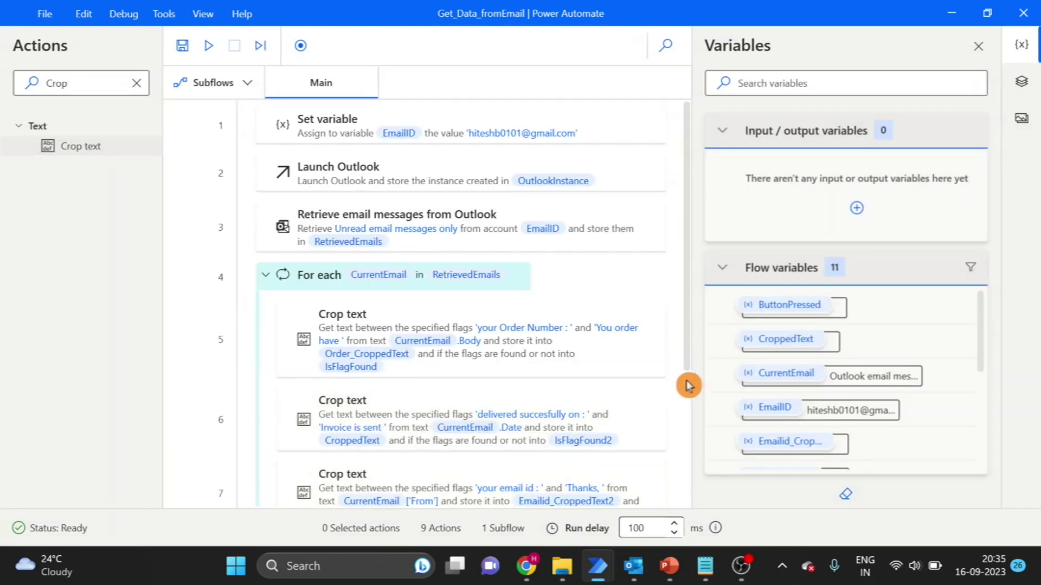
{"action": "scroll", "coordinate": [685, 383], "scroll_direction": "down", "scroll_amount": 1}
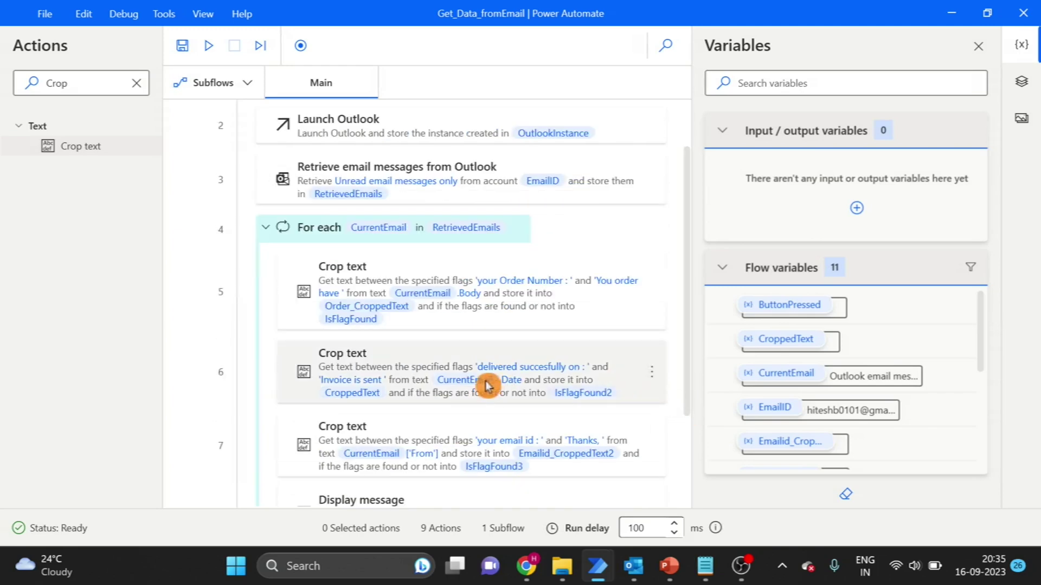
{"action": "left_click", "coordinate": [652, 372]}
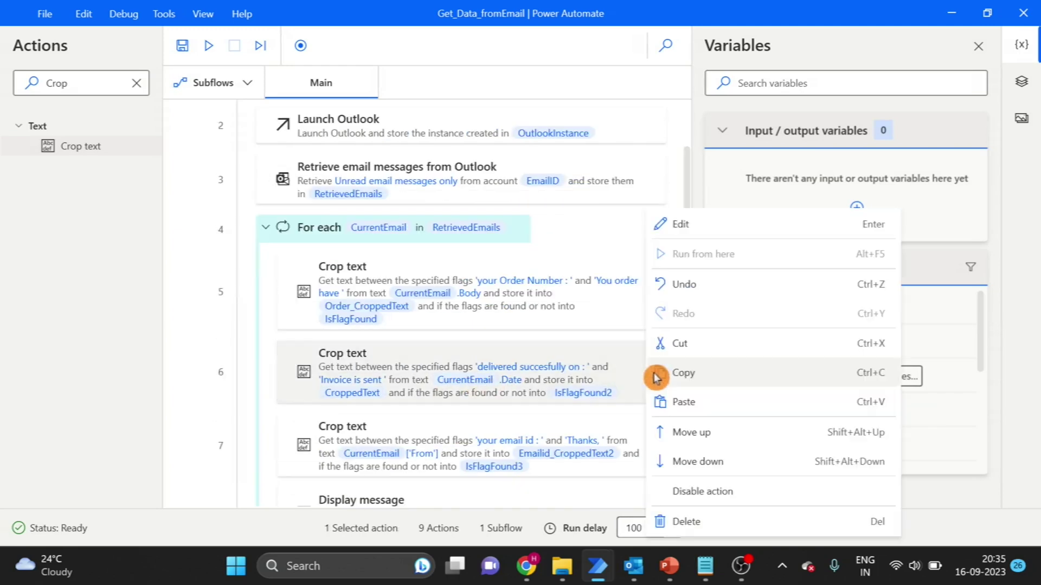
{"action": "left_click", "coordinate": [670, 227]}
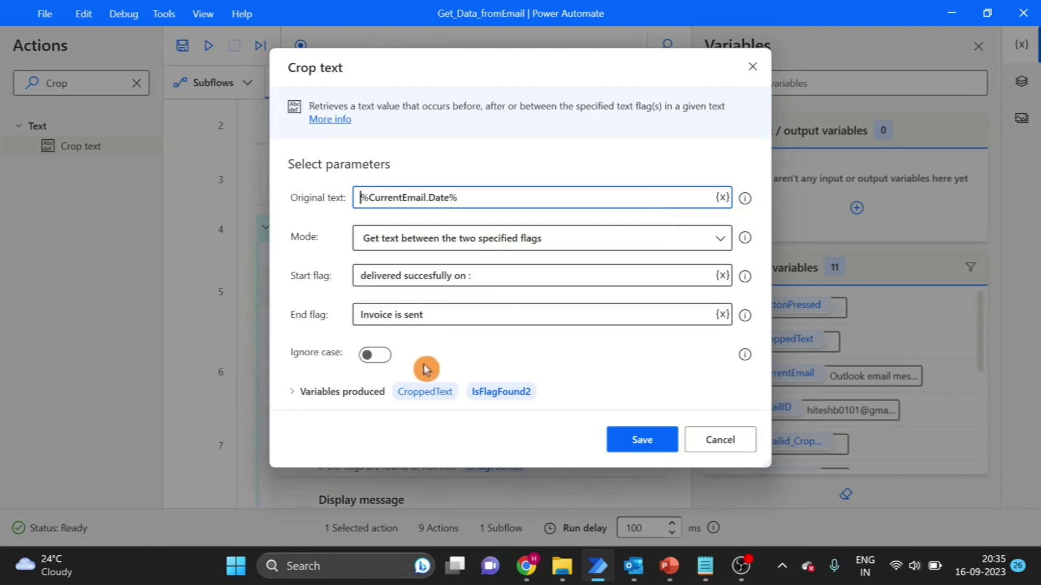
{"action": "left_click", "coordinate": [420, 393]}
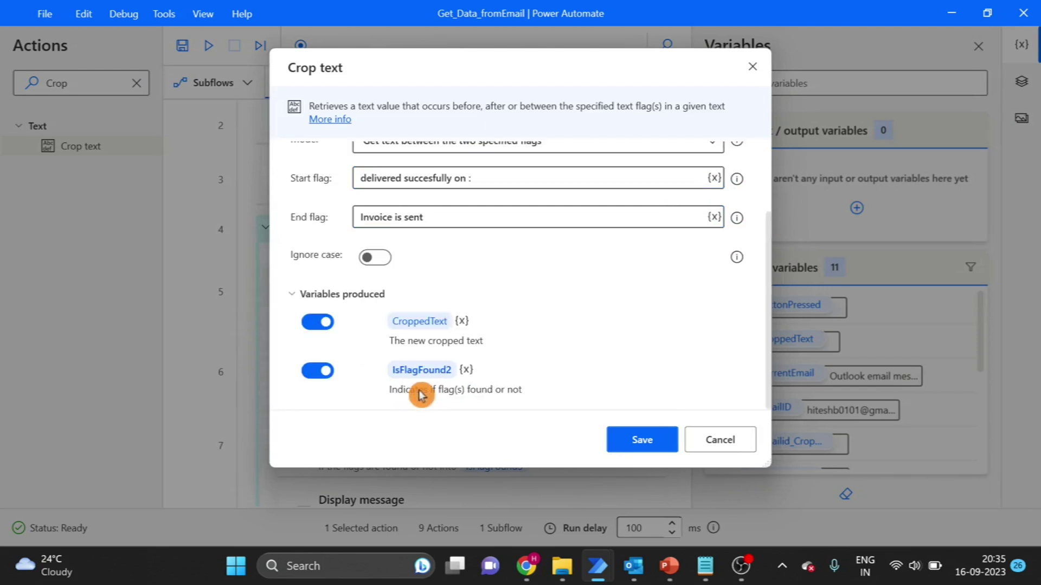
{"action": "left_click", "coordinate": [407, 323]}
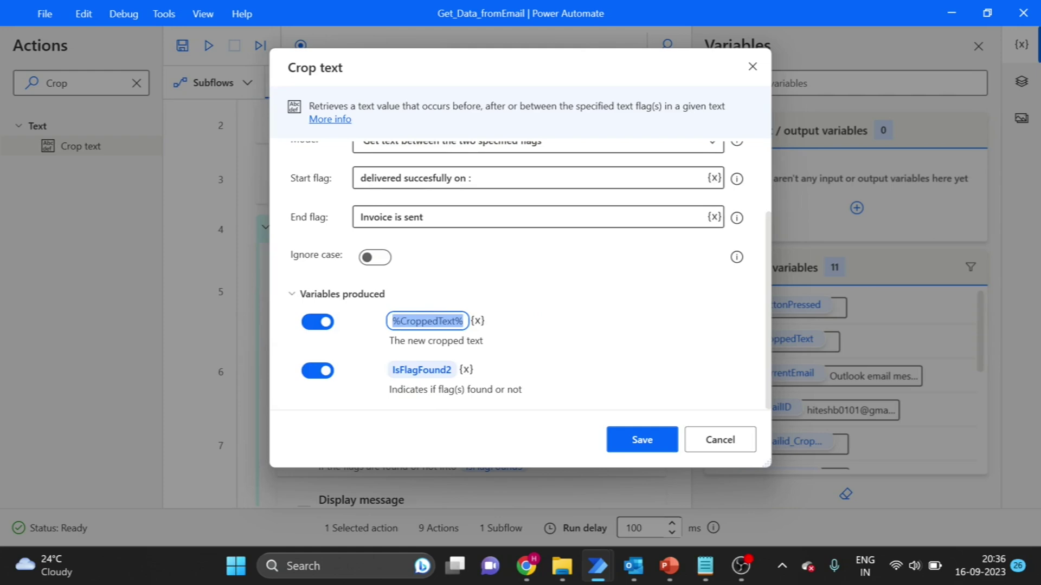
{"action": "left_click", "coordinate": [399, 321]}
{"action": "type", "text": "Date_"}
{"action": "left_click", "coordinate": [642, 440]}
- Open the Display message action at the end of the loop for editing
{"action": "left_click", "coordinate": [659, 421]}
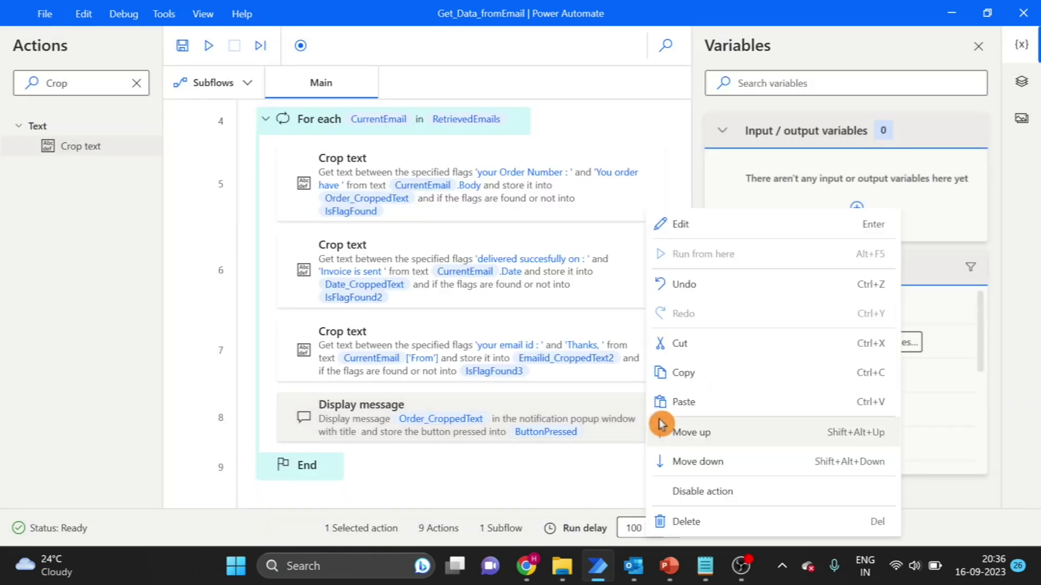
{"action": "left_click", "coordinate": [689, 230]}
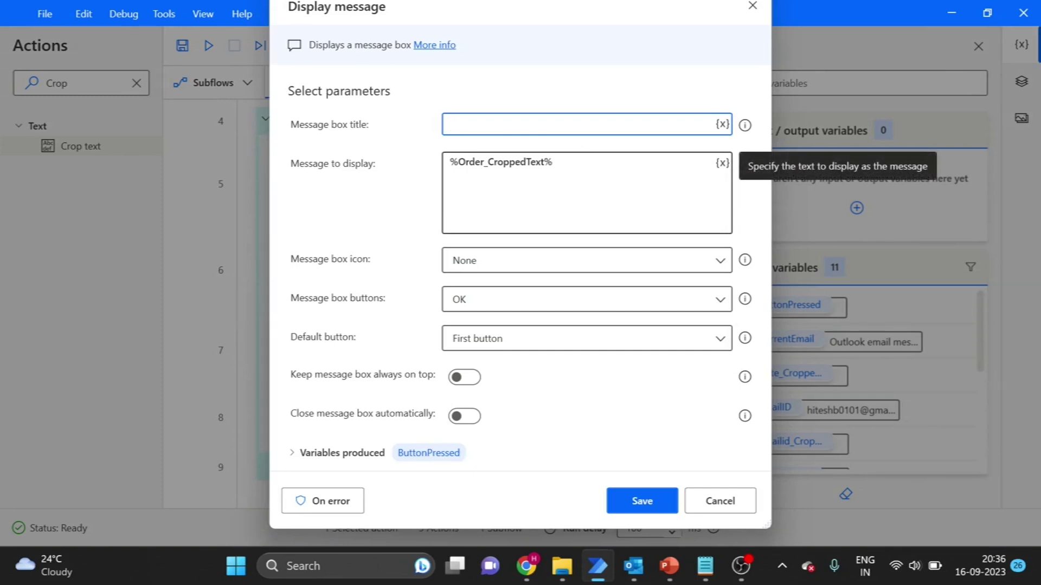
{"action": "left_click_drag", "start_coordinate": [554, 162], "coordinate": [428, 178]}
{"action": "key", "text": "BackSpace"}
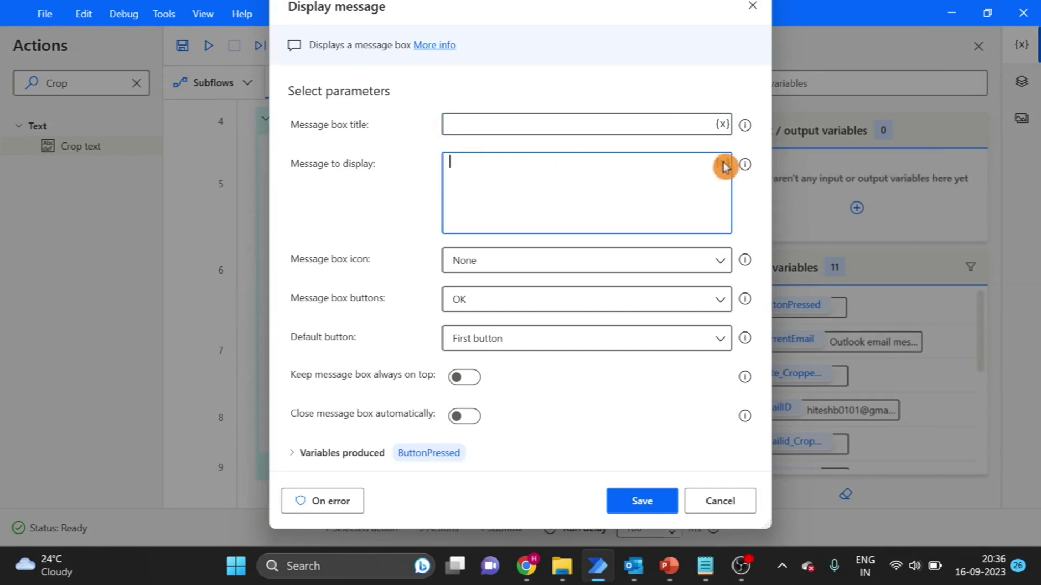
{"action": "key", "text": "ctrl+z"}
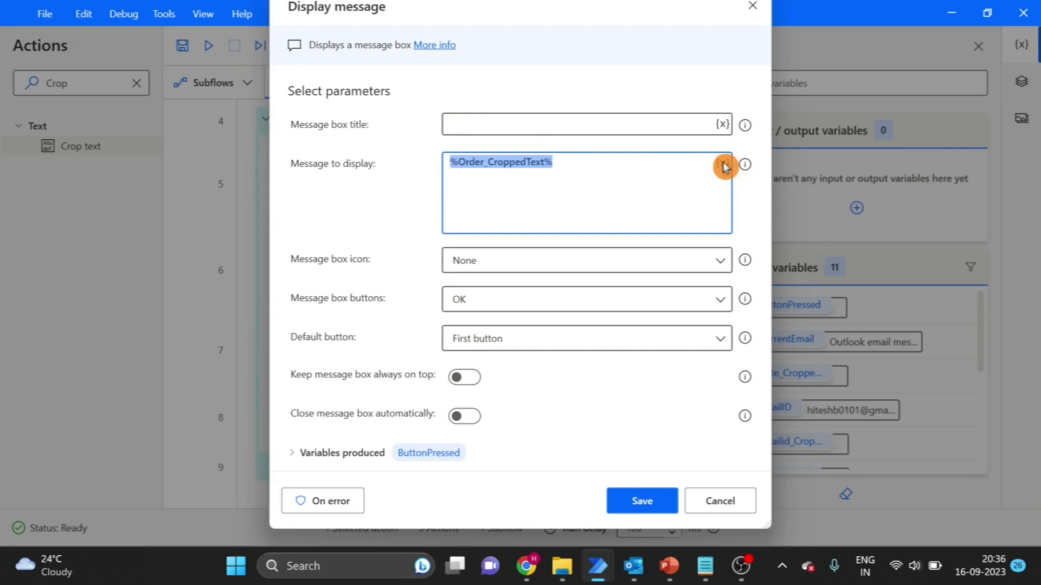
- Append %Date_CroppedText% and %Emailid_CroppedText2% after %Order_CroppedText% in the message to display and save the Display message action
{"action": "key", "text": "End"}
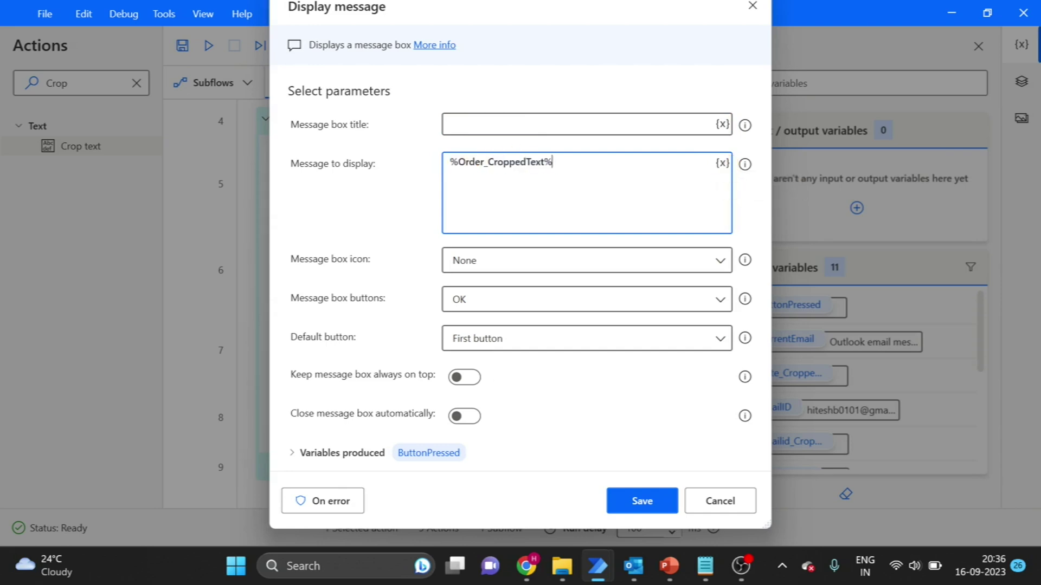
{"action": "left_click", "coordinate": [722, 164]}
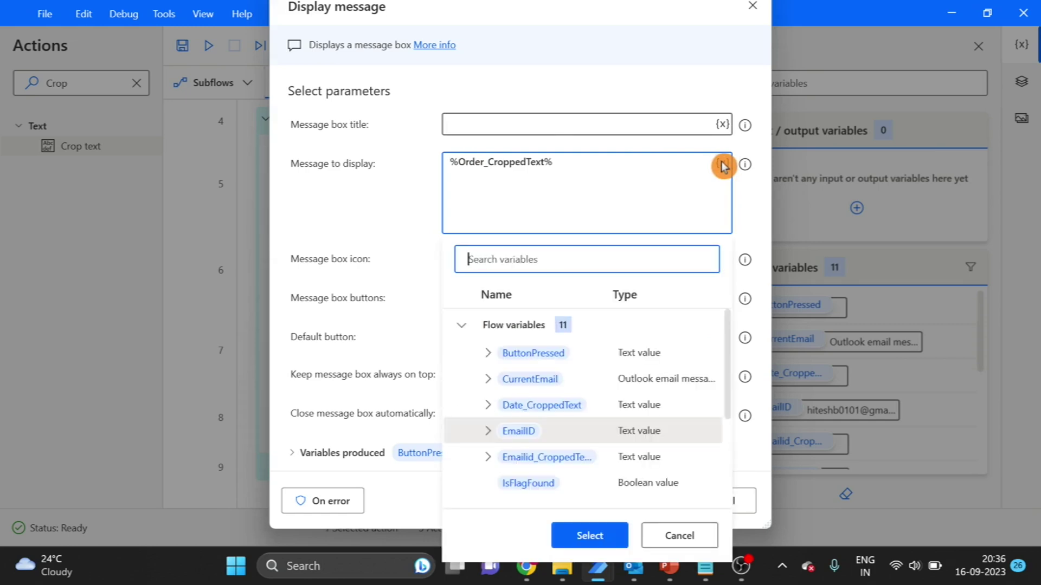
{"action": "double_click", "coordinate": [535, 412]}
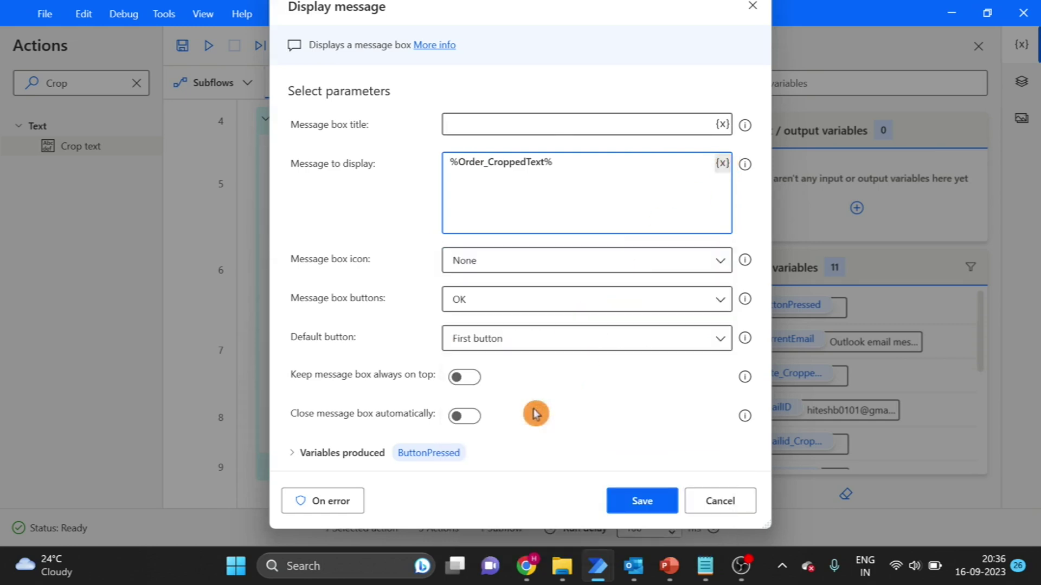
{"action": "left_click", "coordinate": [722, 164]}
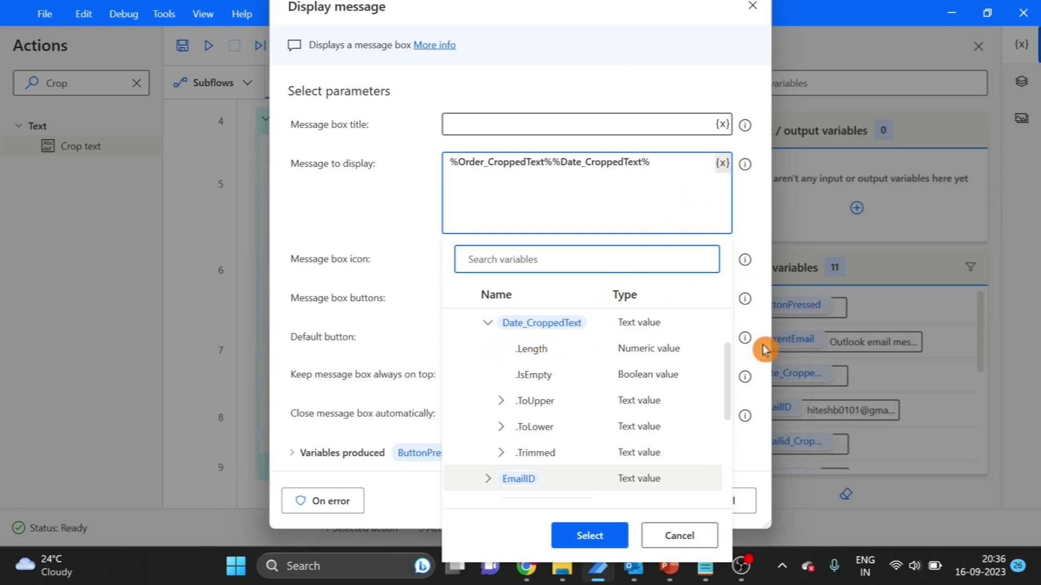
{"action": "left_click_drag", "start_coordinate": [726, 374], "coordinate": [726, 422]}
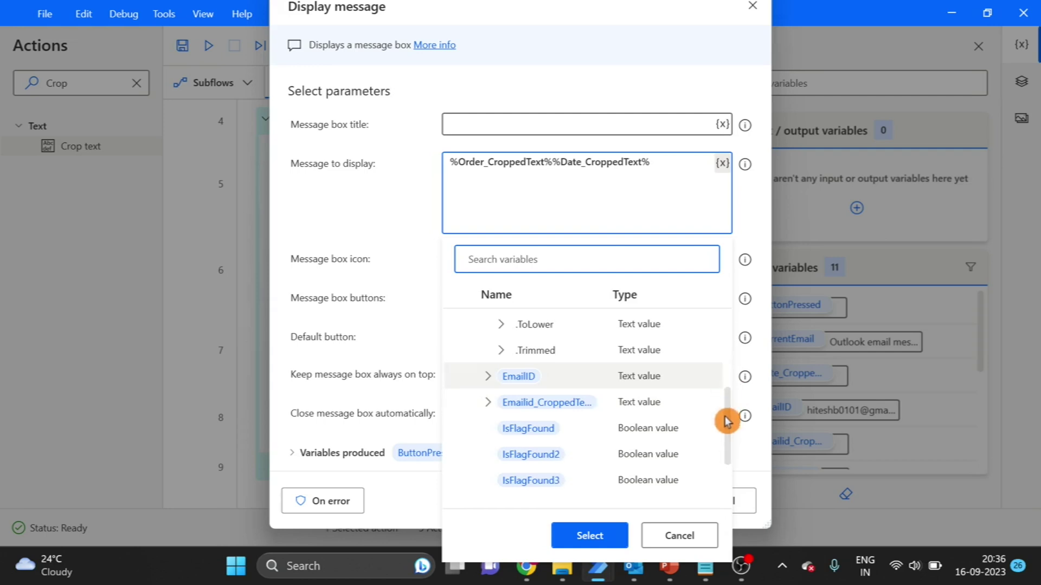
{"action": "double_click", "coordinate": [533, 404]}
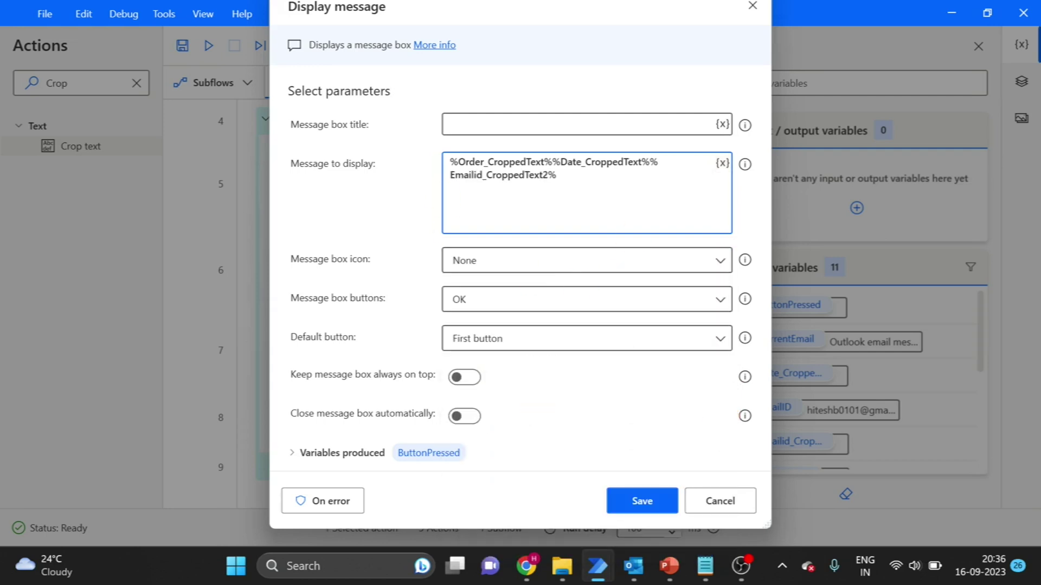
{"action": "left_click", "coordinate": [658, 500]}
- Save the flow and test-run it, stopping the run at the message box
{"action": "left_click", "coordinate": [139, 86]}
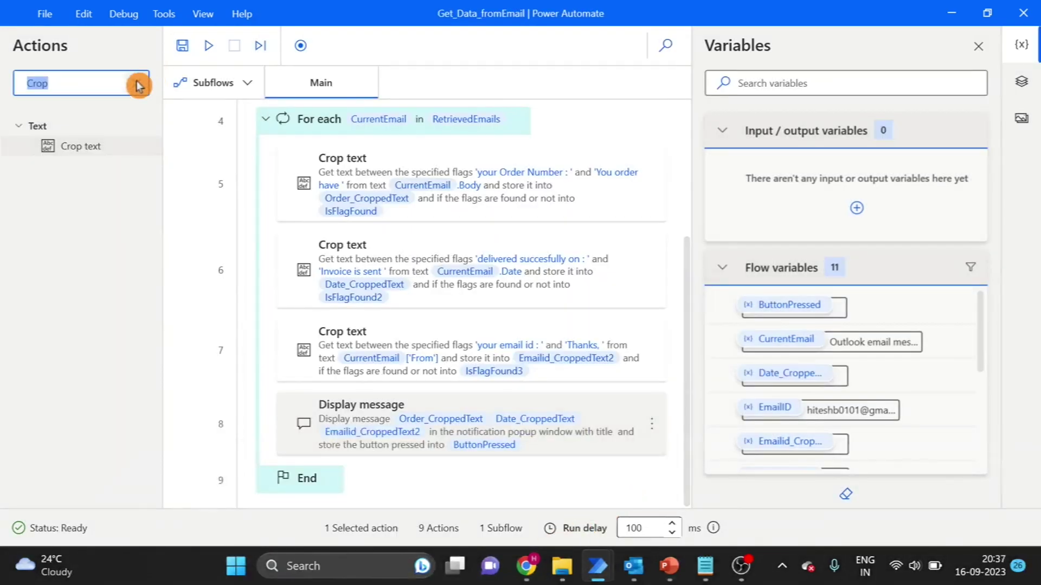
{"action": "left_click", "coordinate": [182, 45]}
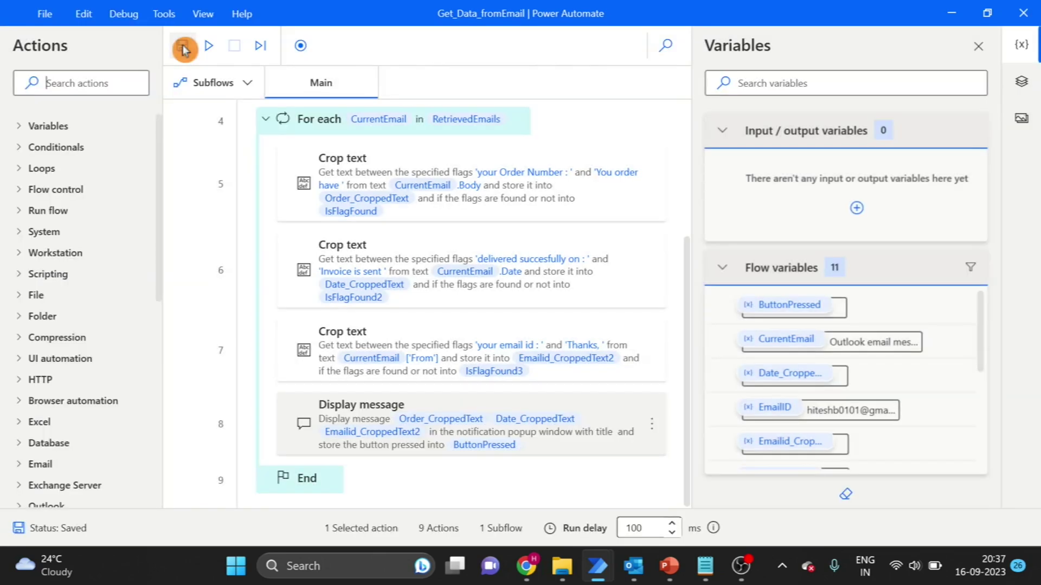
{"action": "left_click", "coordinate": [210, 53]}
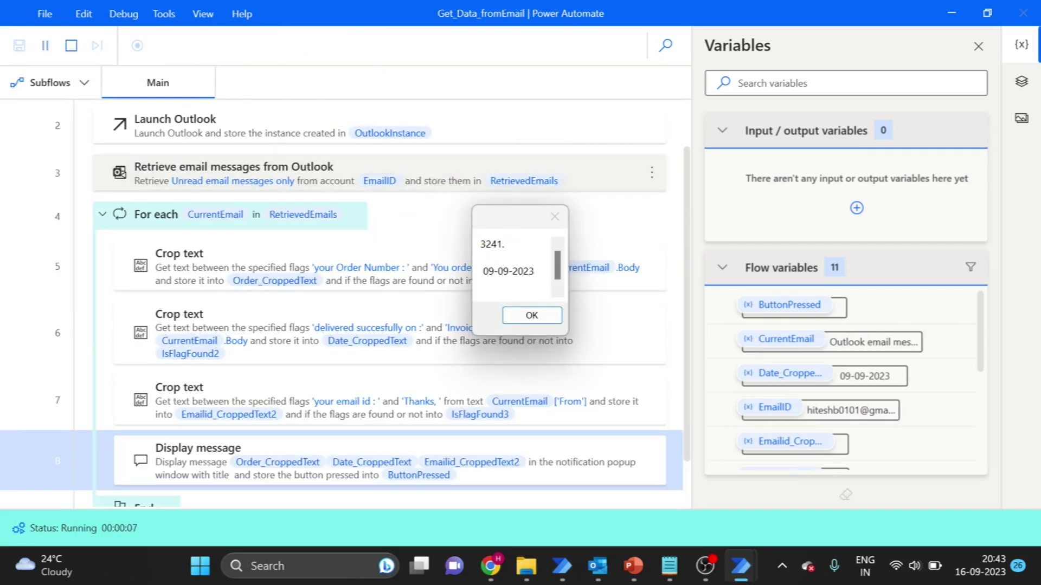
{"action": "left_click", "coordinate": [534, 307]}
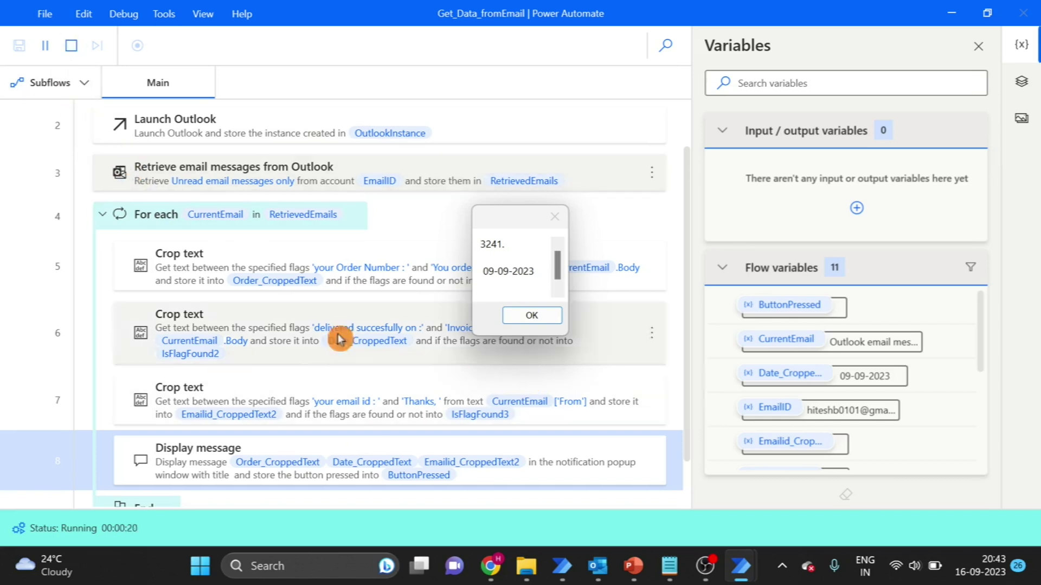
{"action": "left_click", "coordinate": [70, 50]}
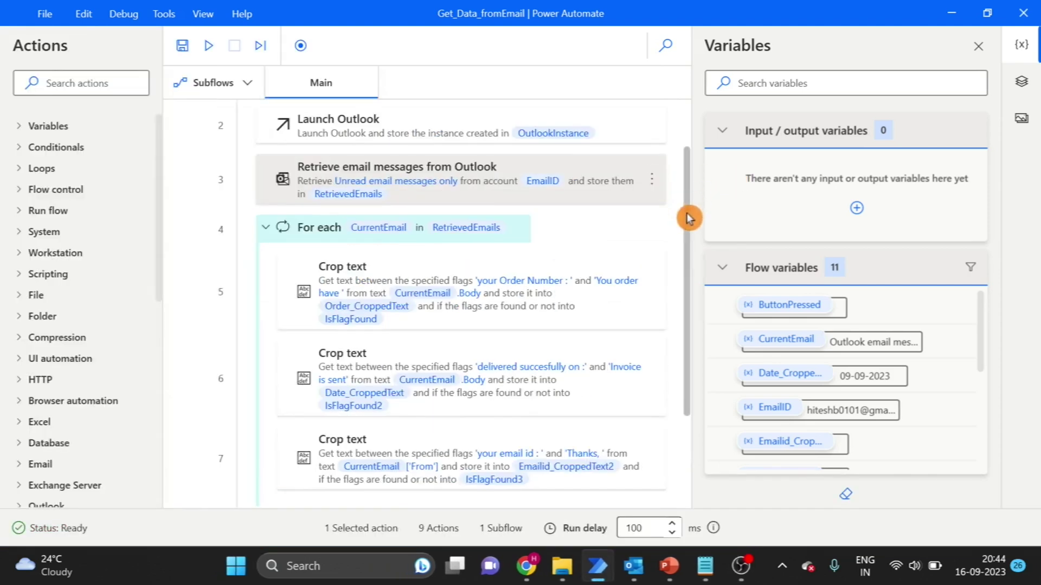
- Replace the original text of the third Crop text action with %CurrentEmail.Body% and save the action
{"action": "left_click_drag", "start_coordinate": [689, 218], "coordinate": [690, 304]}
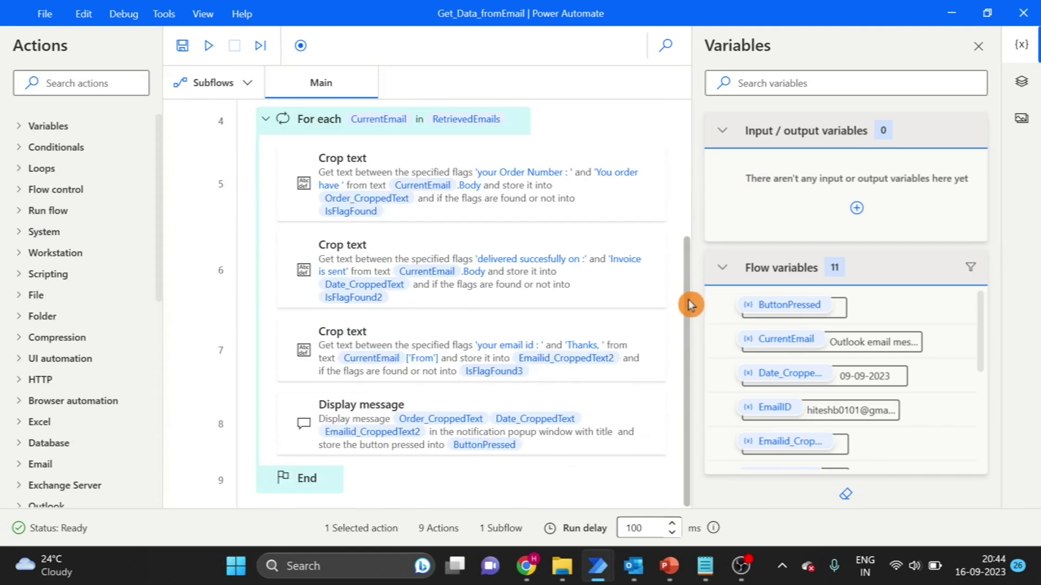
{"action": "right_click", "coordinate": [657, 348]}
{"action": "left_click", "coordinate": [694, 223]}
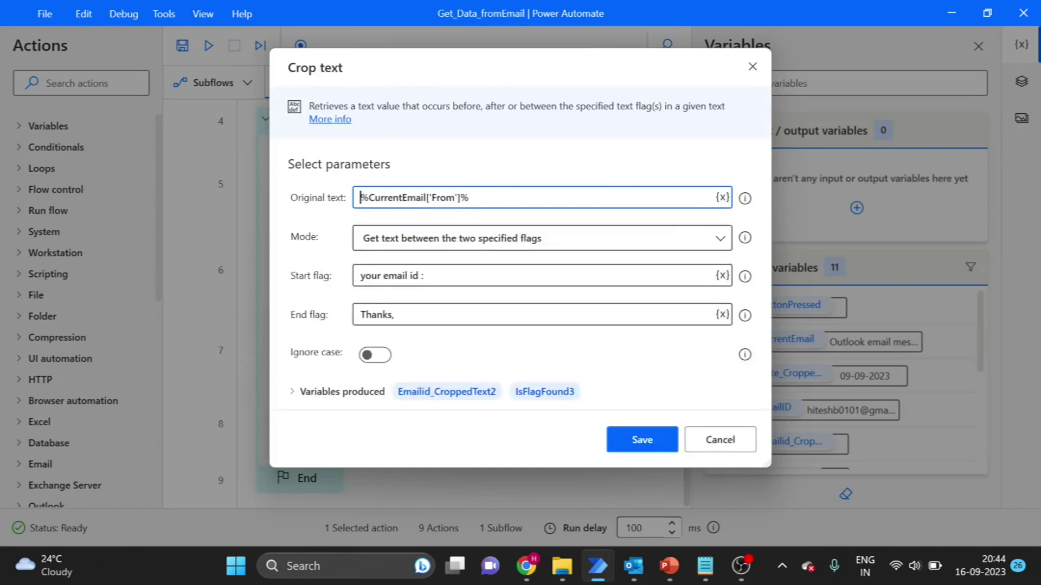
{"action": "left_click", "coordinate": [469, 197]}
{"action": "left_click_drag", "start_coordinate": [470, 197], "coordinate": [360, 198]}
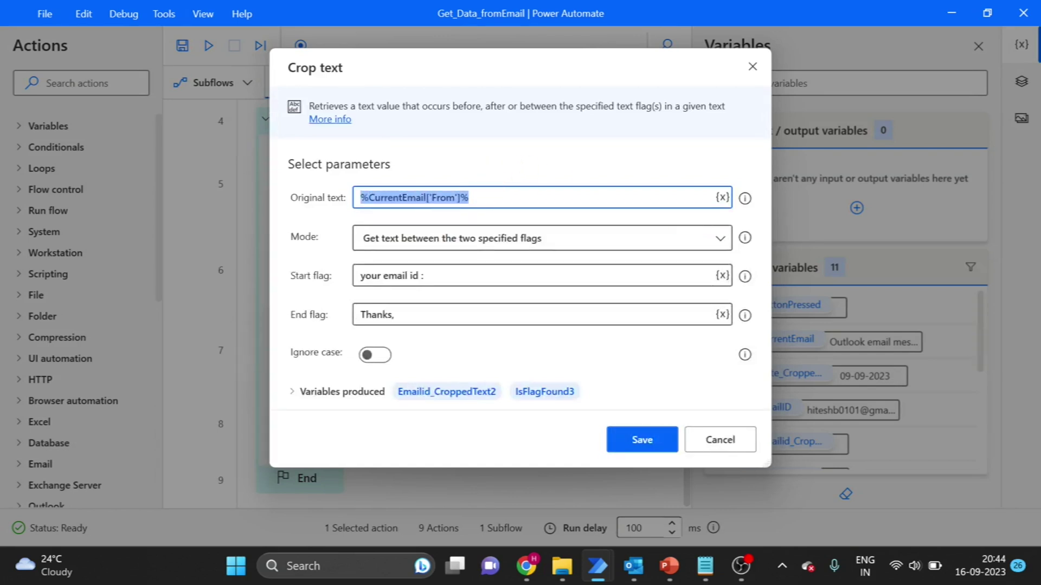
{"action": "key", "text": "BackSpace"}
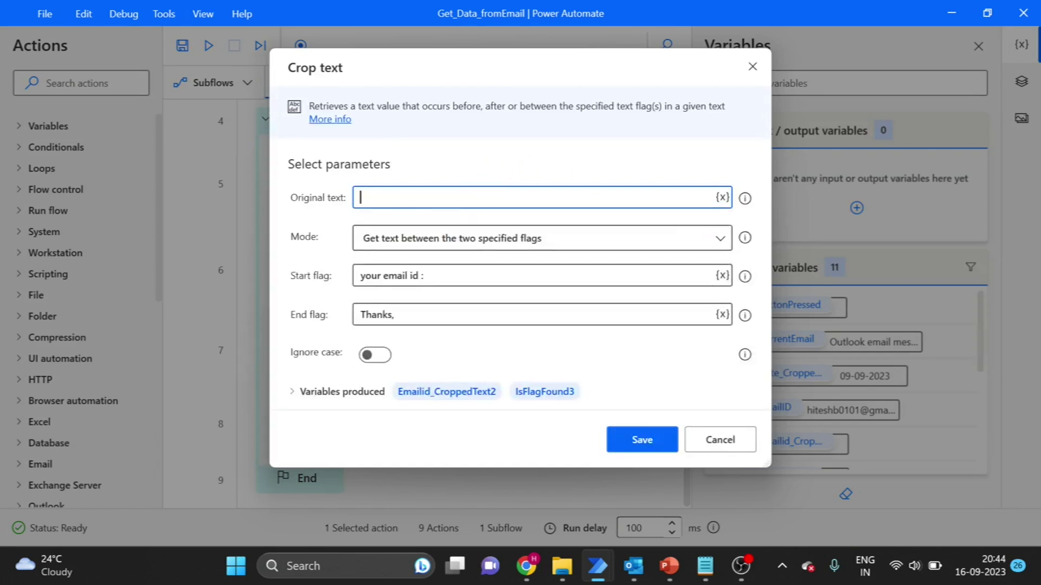
{"action": "left_click", "coordinate": [723, 202]}
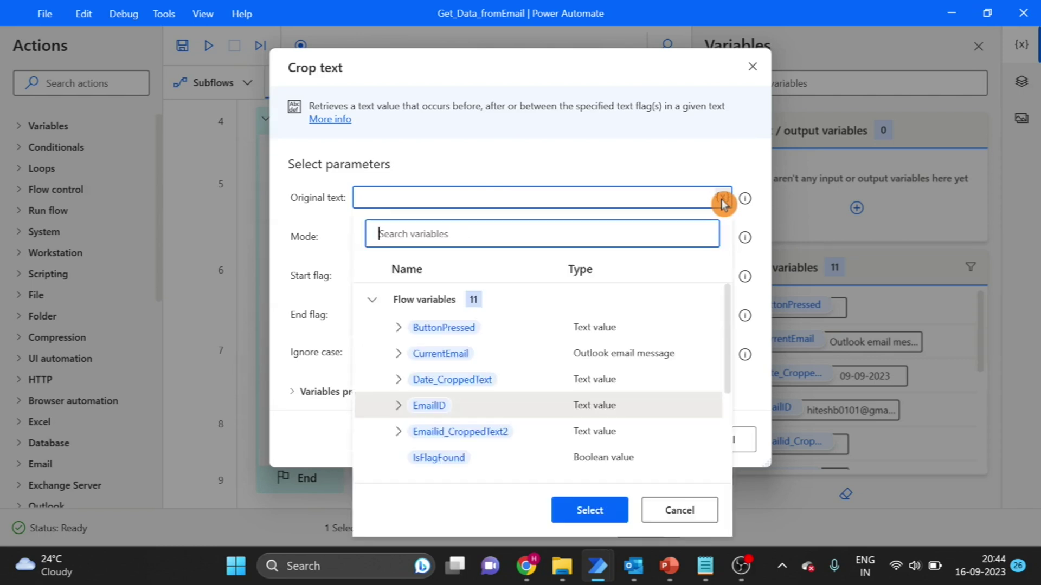
{"action": "left_click", "coordinate": [402, 359]}
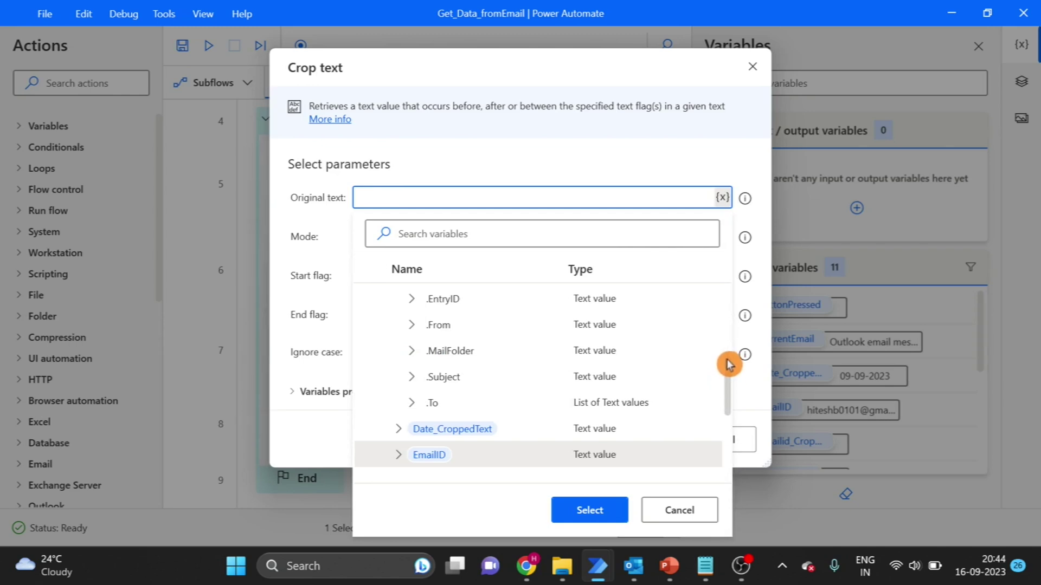
{"action": "left_click_drag", "start_coordinate": [728, 385], "coordinate": [727, 353]}
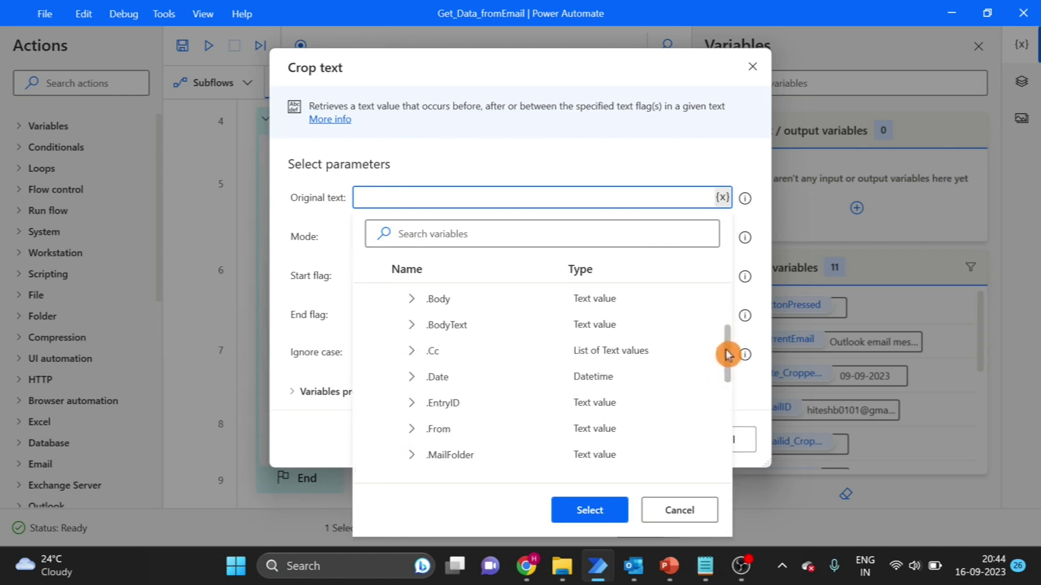
{"action": "double_click", "coordinate": [434, 300]}
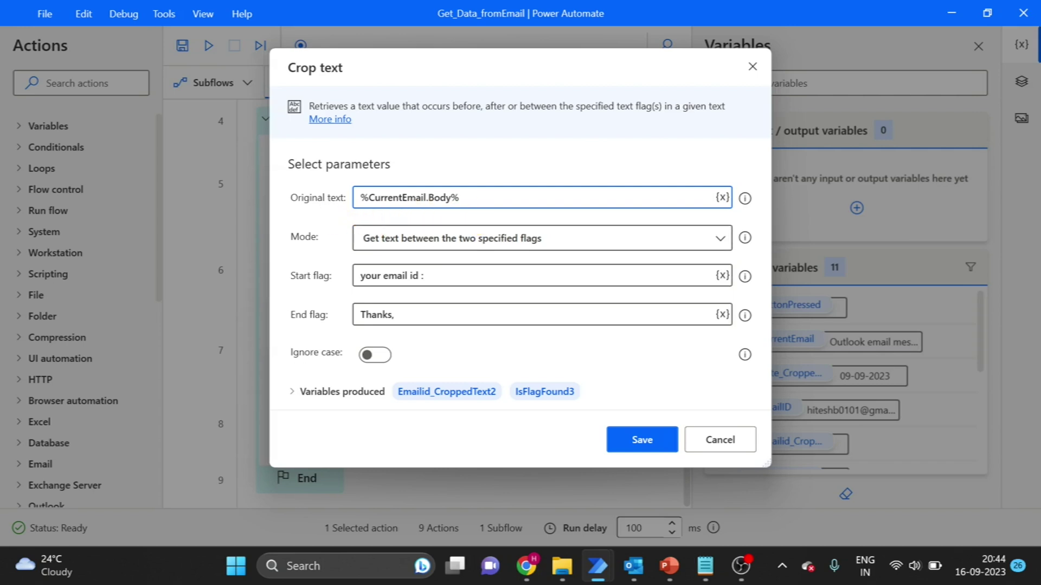
{"action": "left_click", "coordinate": [659, 451]}
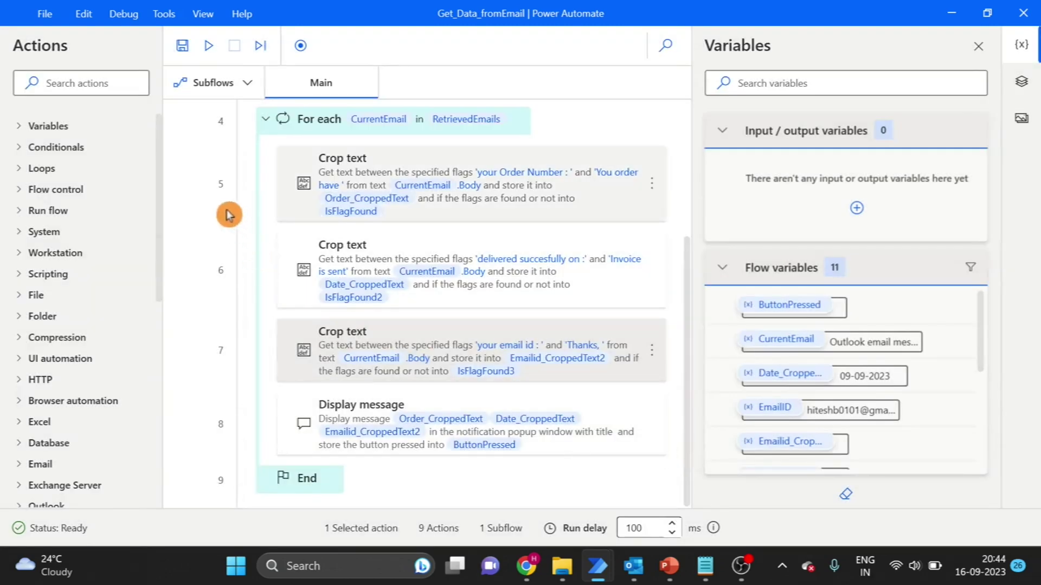
- Run the flow to completion, acknowledging the message box displayed for each retrieved email
{"action": "left_click", "coordinate": [204, 52]}
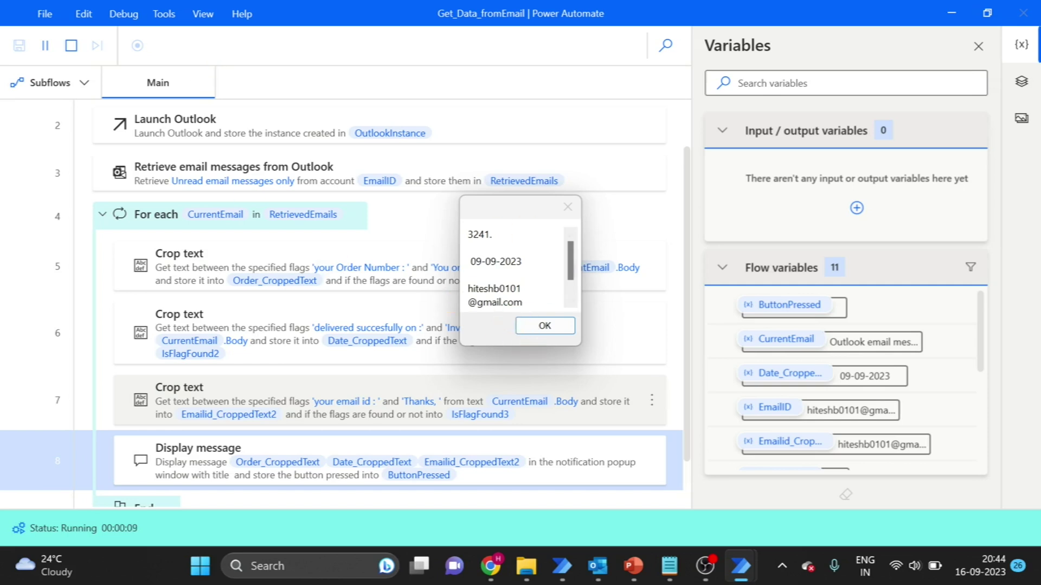
{"action": "left_click", "coordinate": [553, 327]}
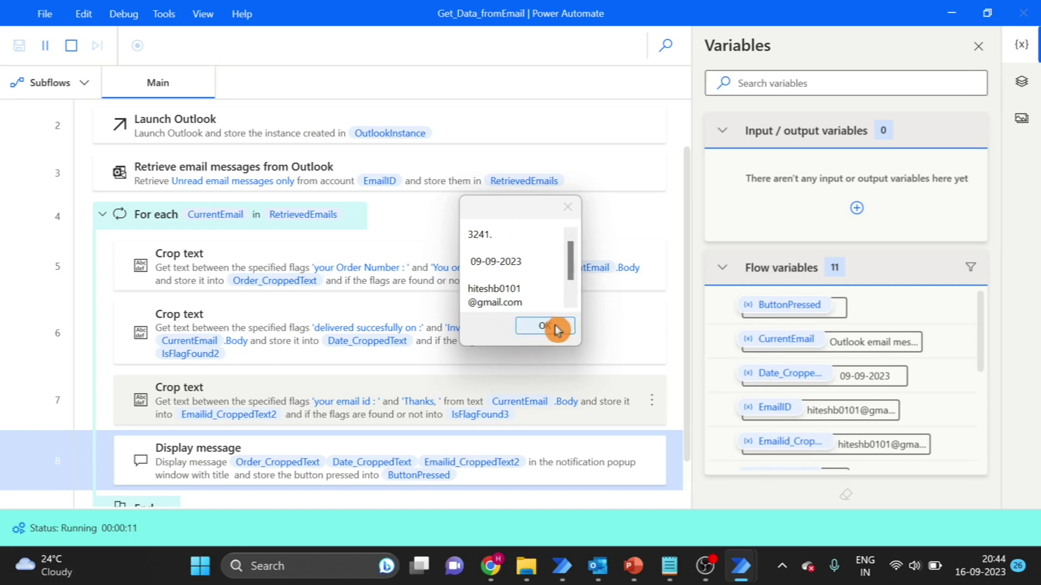
{"action": "left_click", "coordinate": [553, 327]}
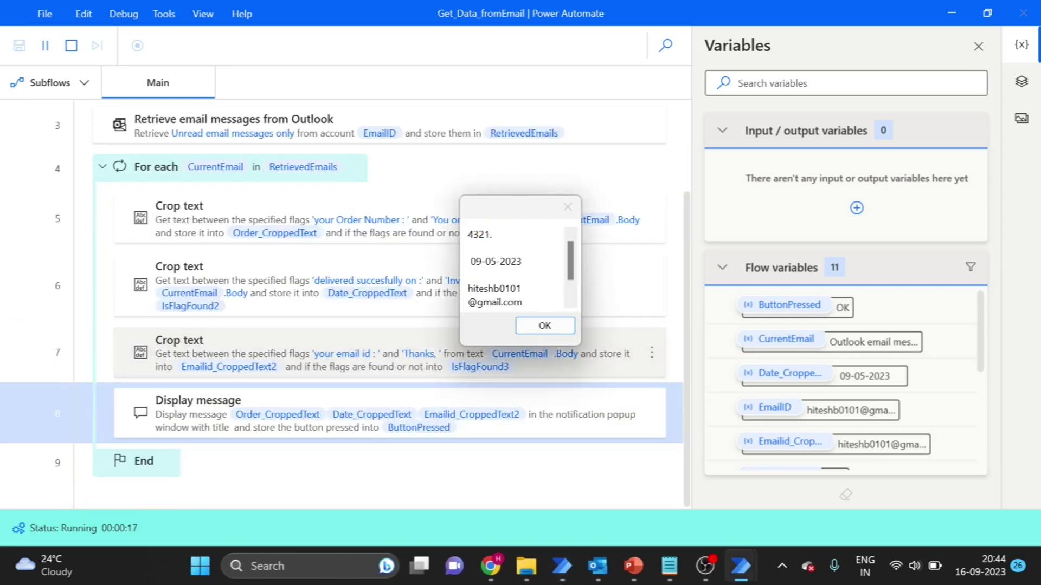
{"action": "left_click", "coordinate": [555, 327]}
{"action": "left_click", "coordinate": [547, 329]}
{"action": "left_click", "coordinate": [547, 327]}
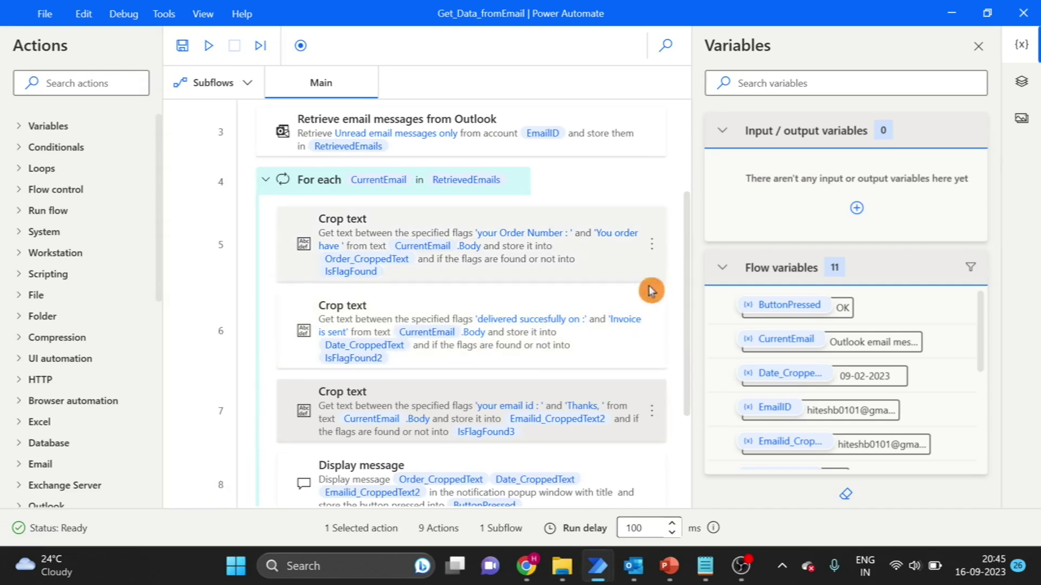
{"action": "right_click", "coordinate": [687, 146]}
{"action": "left_click", "coordinate": [690, 112]}
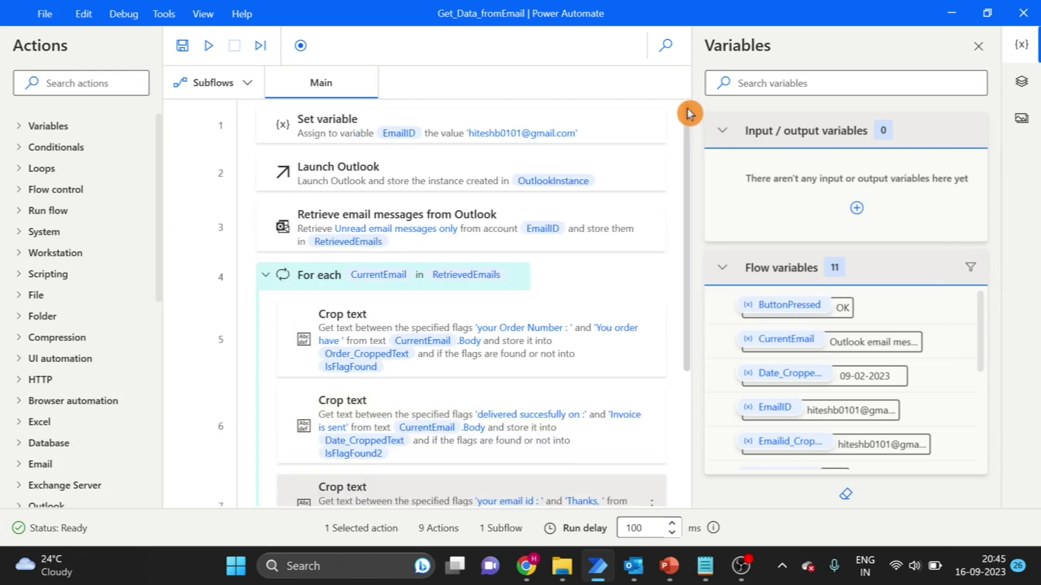